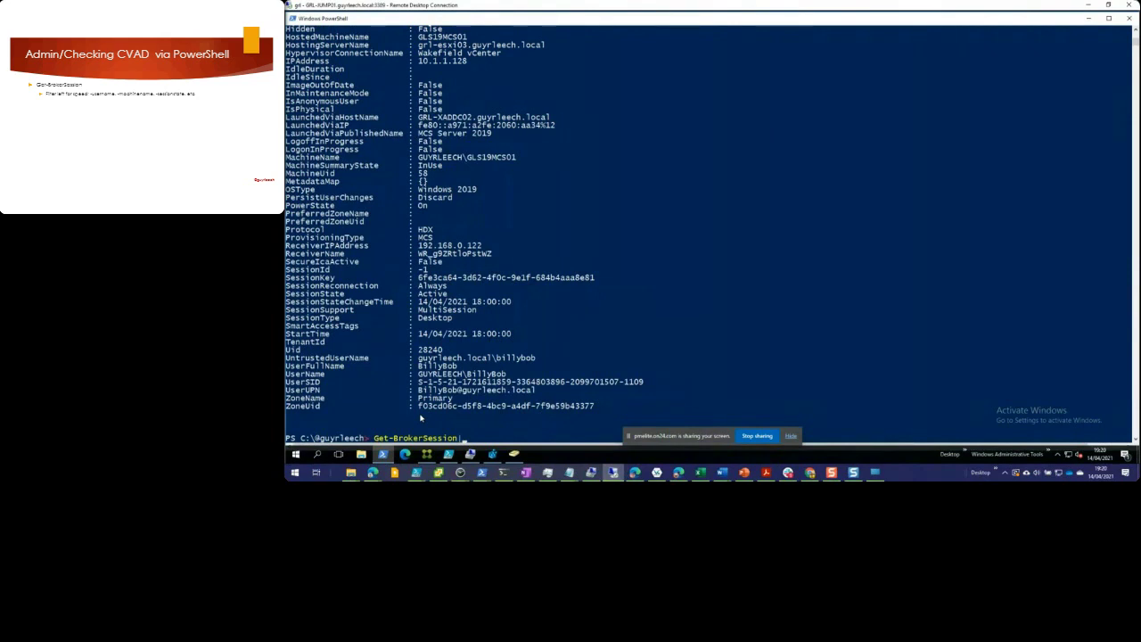
Recall and run the earlier Get-BrokerSession query for the test user via admin address grl-xaddc02, selecting *time, machinename, sessionstate* and idle* with -ea 0.
{"action": "key", "text": "BackSpace"}
{"action": "key", "text": "BackSpace"}
{"action": "key", "text": "BackSpace"}
{"action": "key", "text": "BackSpace"}
{"action": "key", "text": "BackSpace"}
{"action": "key", "text": "BackSpace"}
{"action": "key", "text": "BackSpace"}
{"action": "key", "text": "BackSpace"}
{"action": "key", "text": "BackSpace"}
{"action": "key", "text": "BackSpace"}
{"action": "key", "text": "BackSpace"}
{"action": "key", "text": "BackSpace"}
{"action": "key", "text": "BackSpace"}
{"action": "key", "text": "BackSpace"}
{"action": "key", "text": "BackSpace"}
{"action": "key", "text": "BackSpace"}
{"action": "key", "text": "BackSpace"}
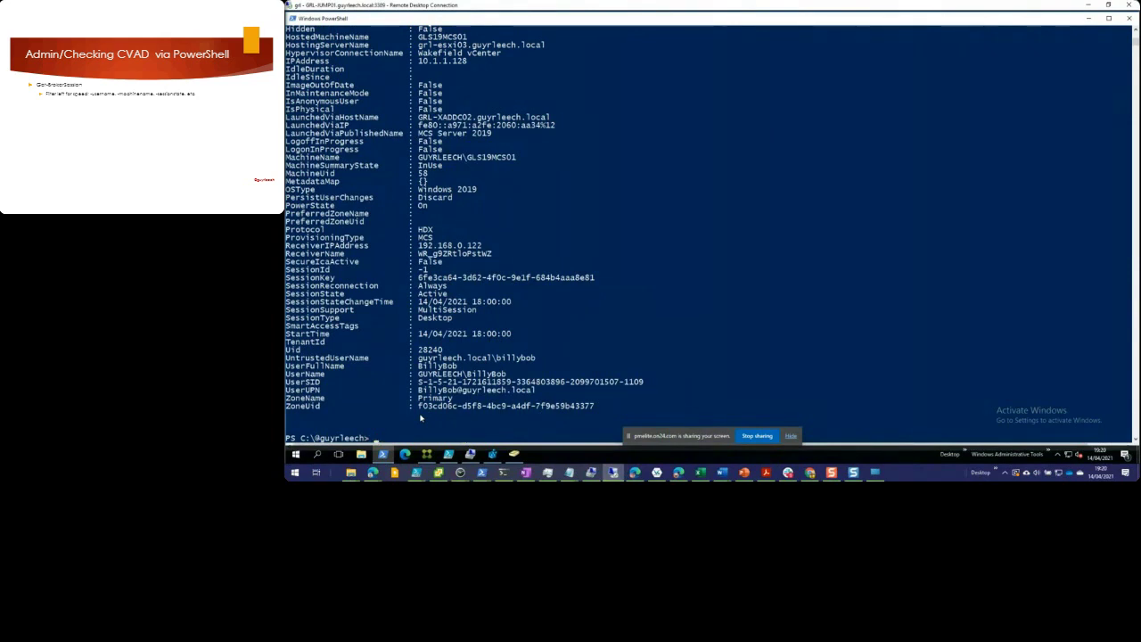
{"action": "key", "text": "ctrl+r"}
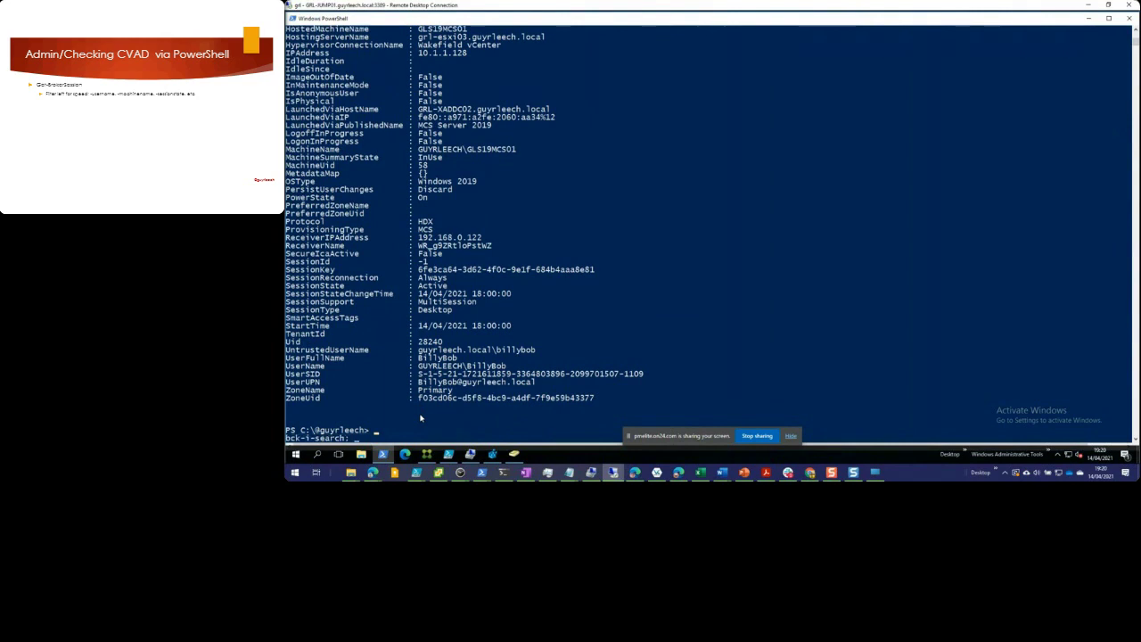
{"action": "type", "text": "get-brokerse"}
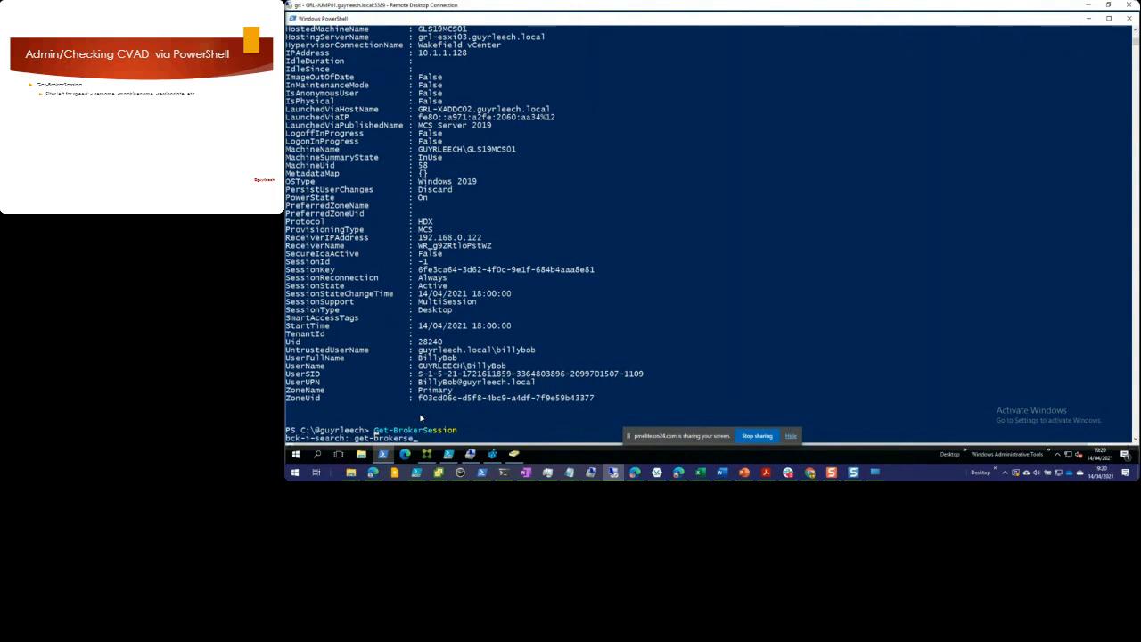
{"action": "key", "text": "ctrl+r"}
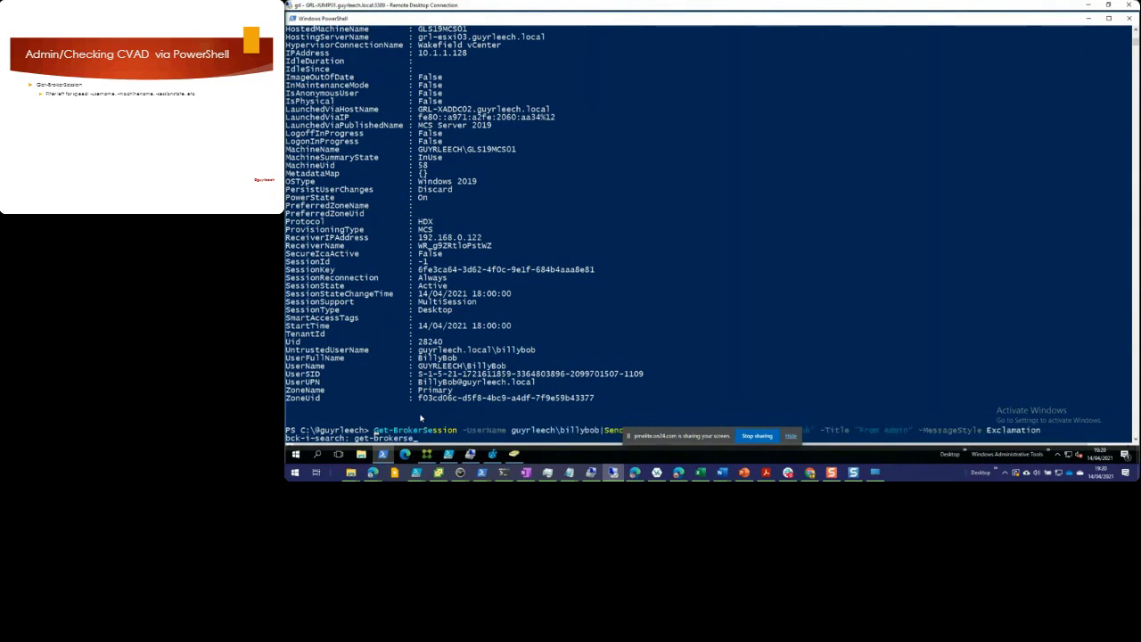
{"action": "scroll", "coordinate": [722, 276], "scroll_direction": "down", "scroll_amount": 4}
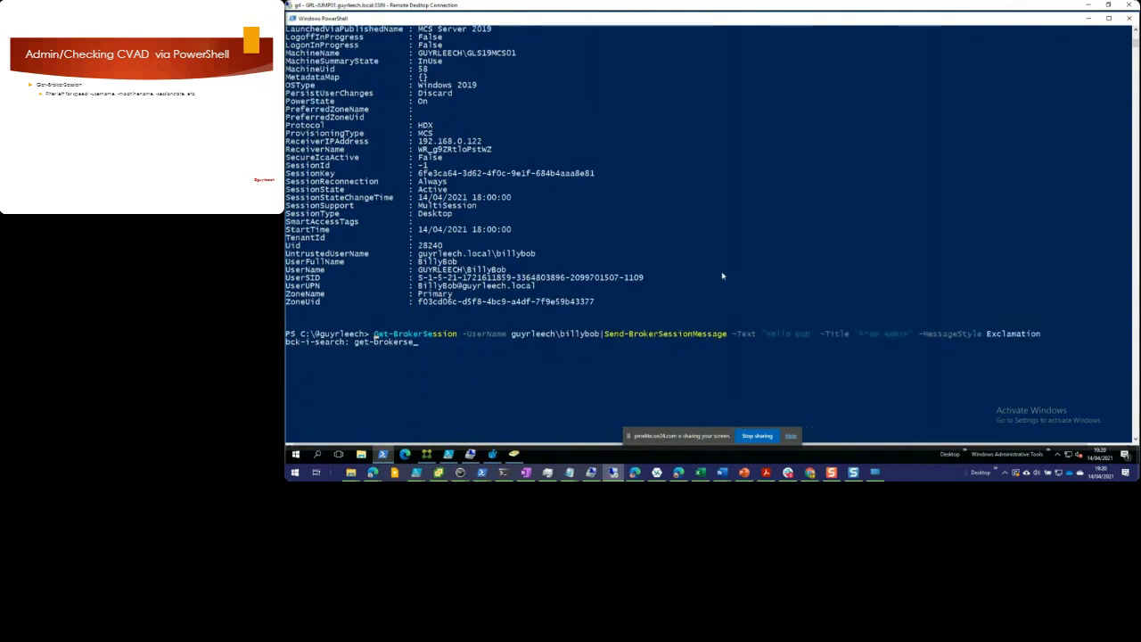
{"action": "key", "text": "ctrl+r"}
{"action": "key", "text": "ctrl+r"}
{"action": "key", "text": "ctrl+r"}
{"action": "key", "text": "ctrl+r"}
{"action": "key", "text": "ctrl+r"}
{"action": "key", "text": "ctrl+r"}
{"action": "key", "text": "ctrl+r"}
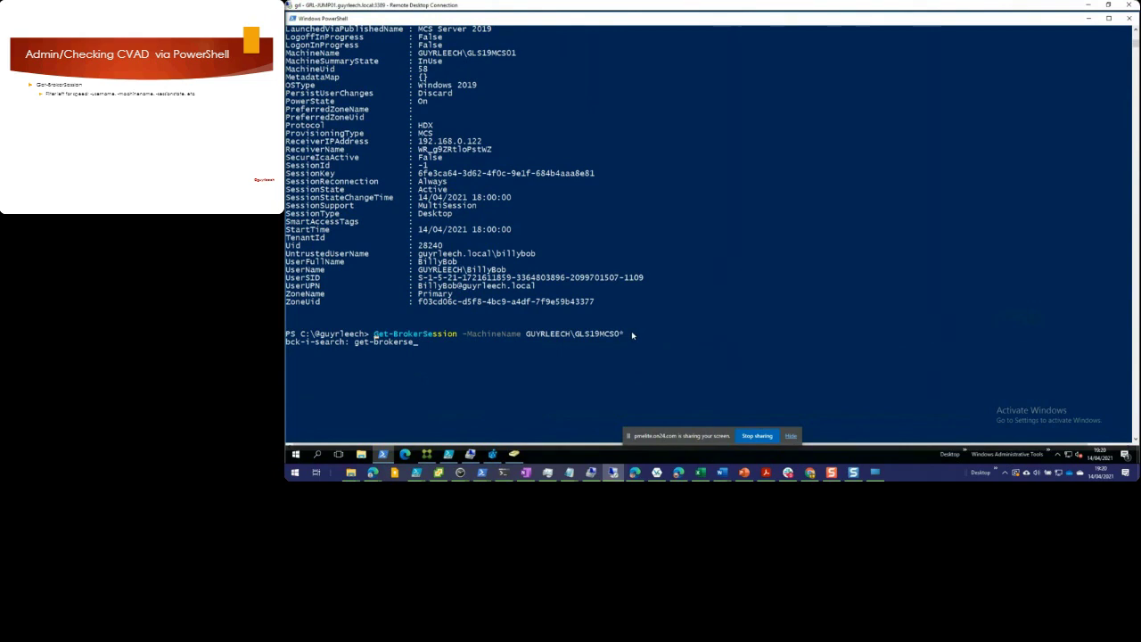
{"action": "key", "text": "ctrl+r"}
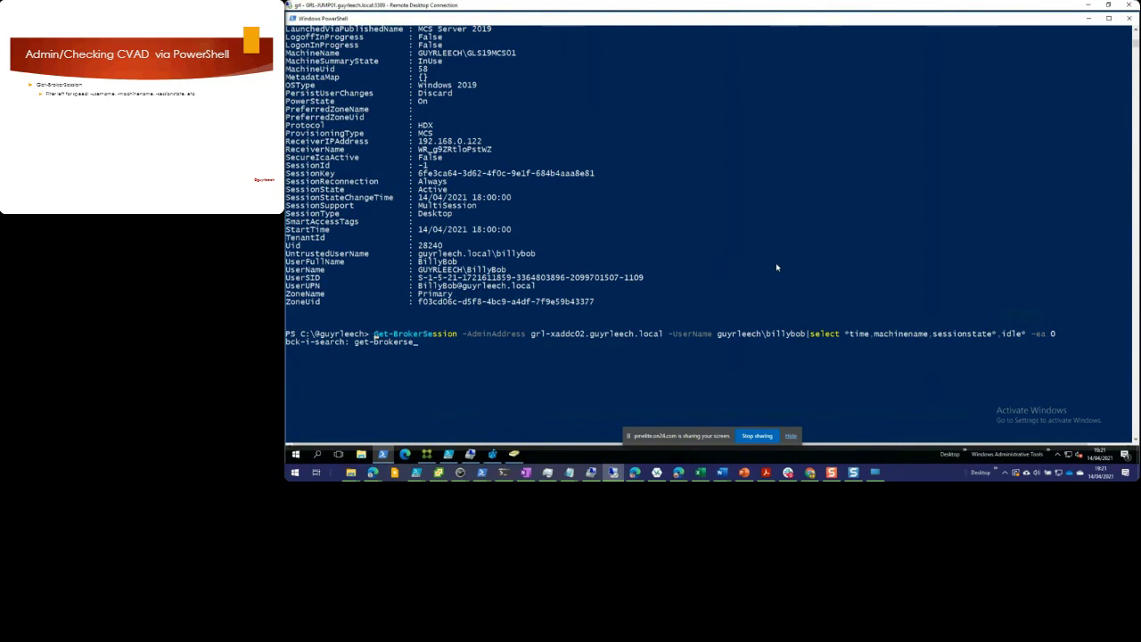
{"action": "key", "text": "Return"}
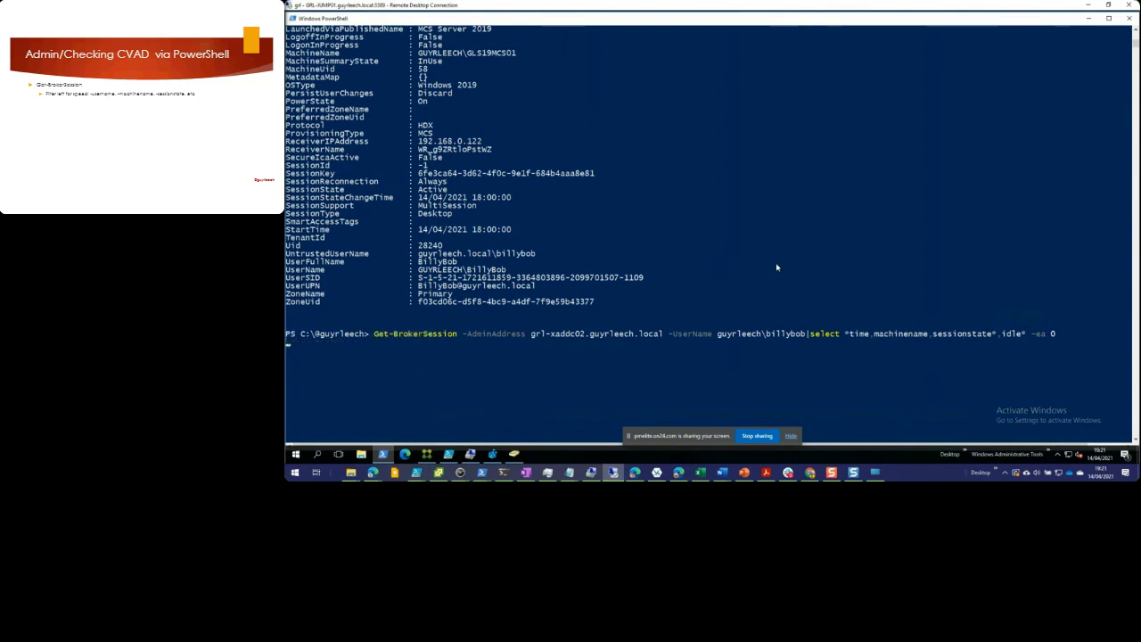
{"action": "scroll", "coordinate": [764, 266], "scroll_direction": "down", "scroll_amount": 6}
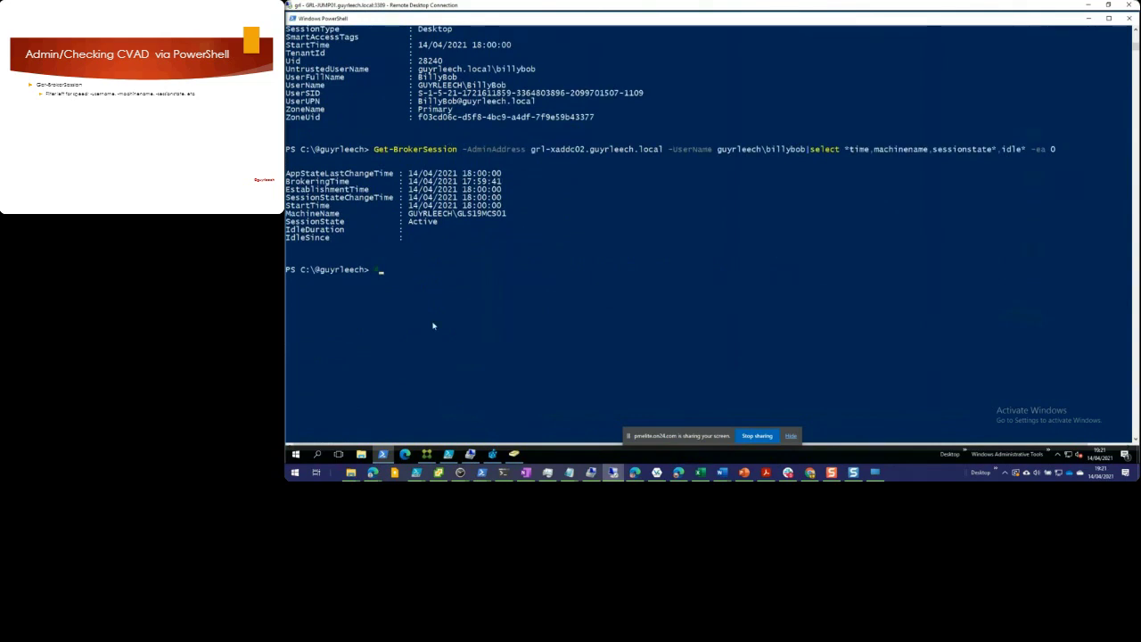
Run Get-BrokerSession for all sessions, selecting every property and sending the output to Out-GridView.
{"action": "key", "text": "Up"}
{"action": "key", "text": "BackSpace"}
{"action": "key", "text": "BackSpace"}
{"action": "key", "text": "BackSpace"}
{"action": "key", "text": "BackSpace"}
{"action": "key", "text": "BackSpace"}
{"action": "key", "text": "BackSpace"}
{"action": "key", "text": "BackSpace"}
{"action": "key", "text": "BackSpace"}
{"action": "key", "text": "BackSpace"}
{"action": "key", "text": "BackSpace"}
{"action": "key", "text": "BackSpace"}
{"action": "key", "text": "BackSpace"}
{"action": "key", "text": "BackSpace"}
{"action": "key", "text": "BackSpace"}
{"action": "key", "text": "BackSpace"}
{"action": "key", "text": "BackSpace"}
{"action": "key", "text": "BackSpace"}
{"action": "key", "text": "BackSpace"}
{"action": "key", "text": "BackSpace"}
{"action": "key", "text": "BackSpace"}
{"action": "key", "text": "BackSpace"}
{"action": "key", "text": "BackSpace"}
{"action": "key", "text": "BackSpace"}
{"action": "key", "text": "BackSpace"}
{"action": "key", "text": "BackSpace"}
{"action": "key", "text": "BackSpace"}
{"action": "key", "text": "BackSpace"}
{"action": "key", "text": "BackSpace"}
{"action": "key", "text": "BackSpace"}
{"action": "key", "text": "BackSpace"}
{"action": "key", "text": "BackSpace"}
{"action": "key", "text": "BackSpace"}
{"action": "key", "text": "BackSpace"}
{"action": "key", "text": "BackSpace"}
{"action": "key", "text": "BackSpace"}
{"action": "key", "text": "BackSpace"}
{"action": "key", "text": "BackSpace"}
{"action": "key", "text": "BackSpace"}
{"action": "key", "text": "BackSpace"}
{"action": "key", "text": "BackSpace"}
{"action": "type", "text": "|select * |out-gridv"}
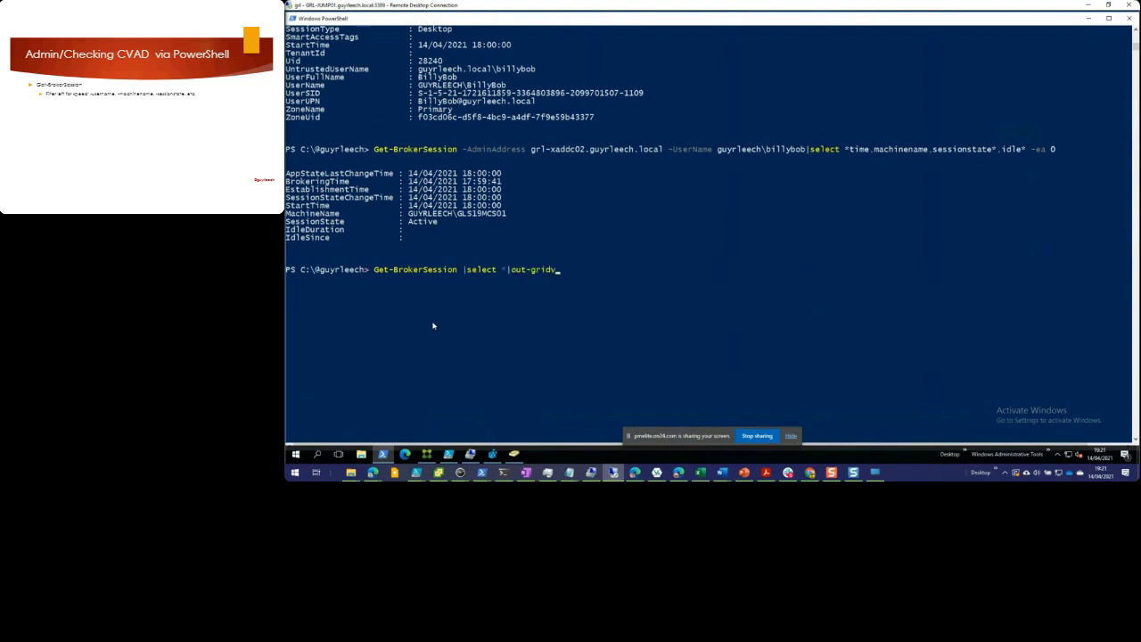
{"action": "key", "text": "Tab"}
{"action": "key", "text": "Return"}
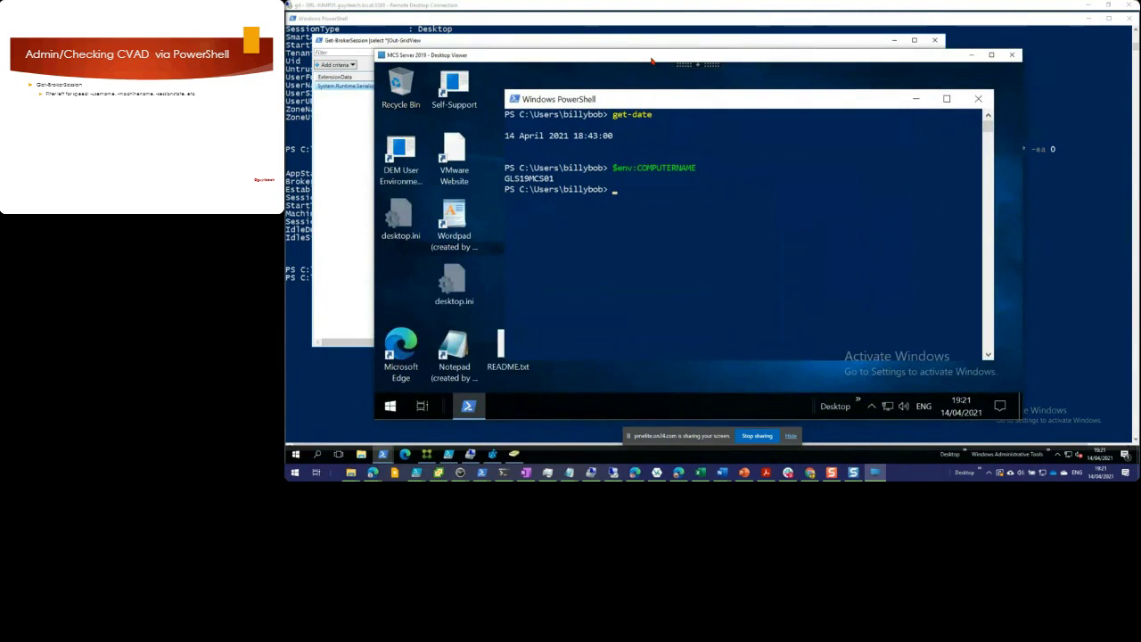
Move the remote desktop viewer off the session grid, look through the grid's columns, and close the grid.
{"action": "left_click_drag", "start_coordinate": [651, 62], "coordinate": [1140, 85]}
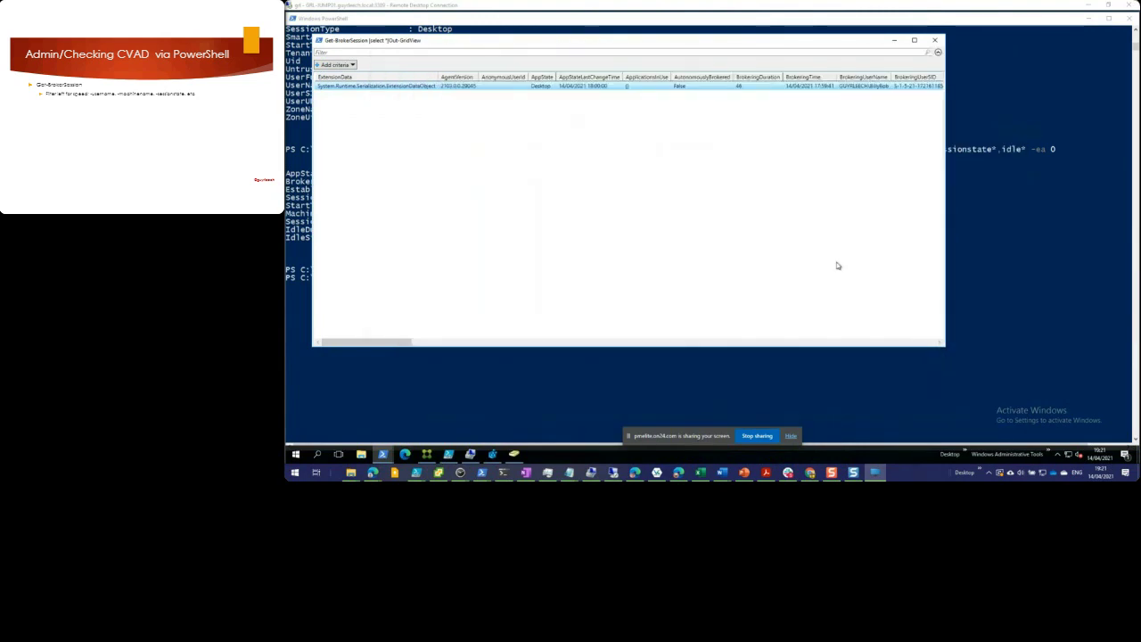
{"action": "left_click", "coordinate": [410, 343]}
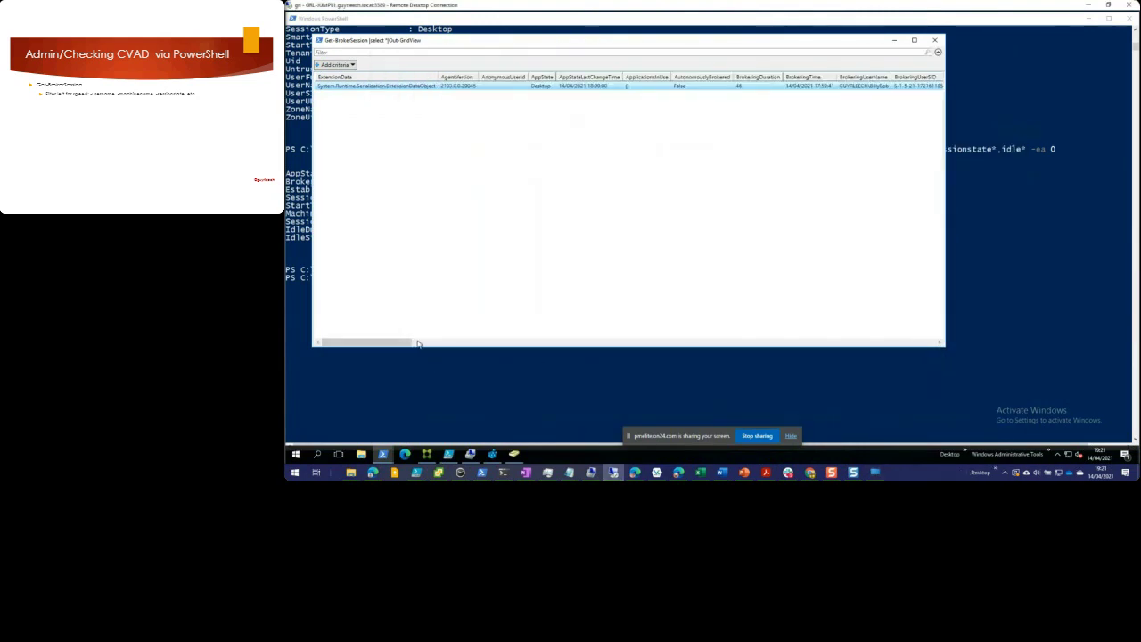
{"action": "left_click_drag", "start_coordinate": [411, 343], "coordinate": [765, 348]}
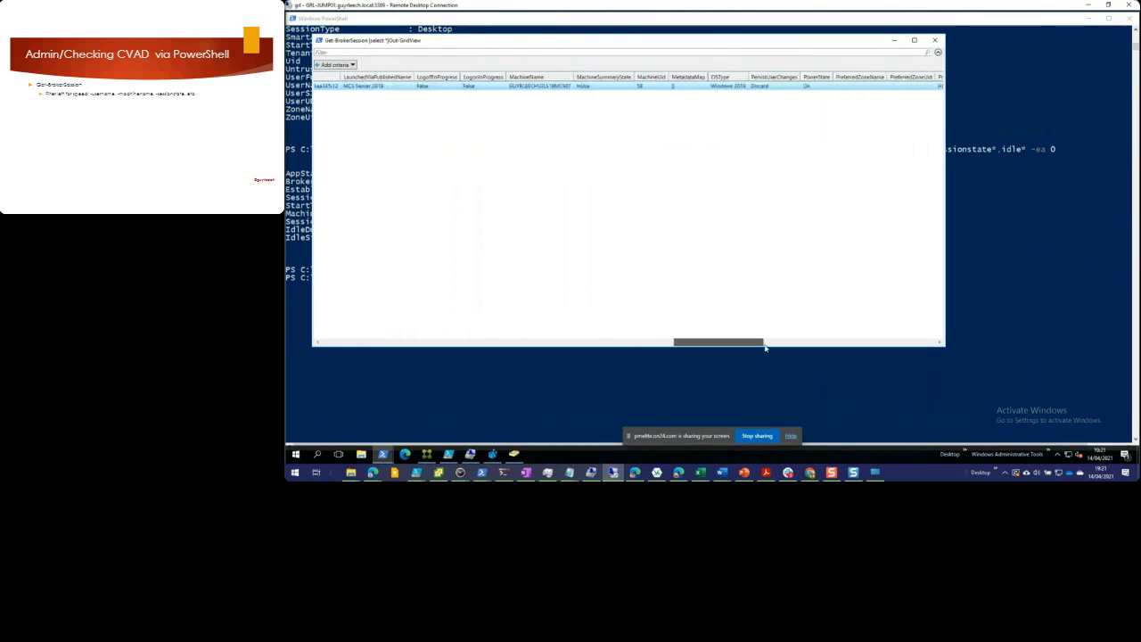
{"action": "left_click", "coordinate": [935, 39]}
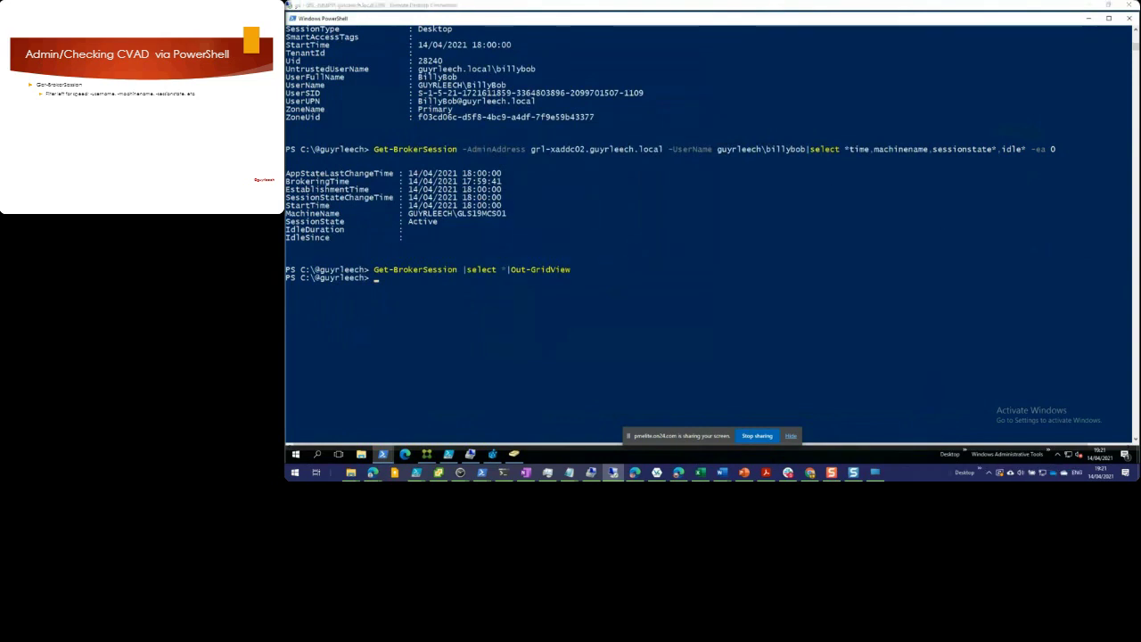
Send the test user's session the recalled Exclamation-style greeting titled "From Admin" with Send-BrokerSessionMessage, and dismiss it on the remote desktop.
{"action": "left_click_drag", "start_coordinate": [714, 215], "coordinate": [670, 108]}
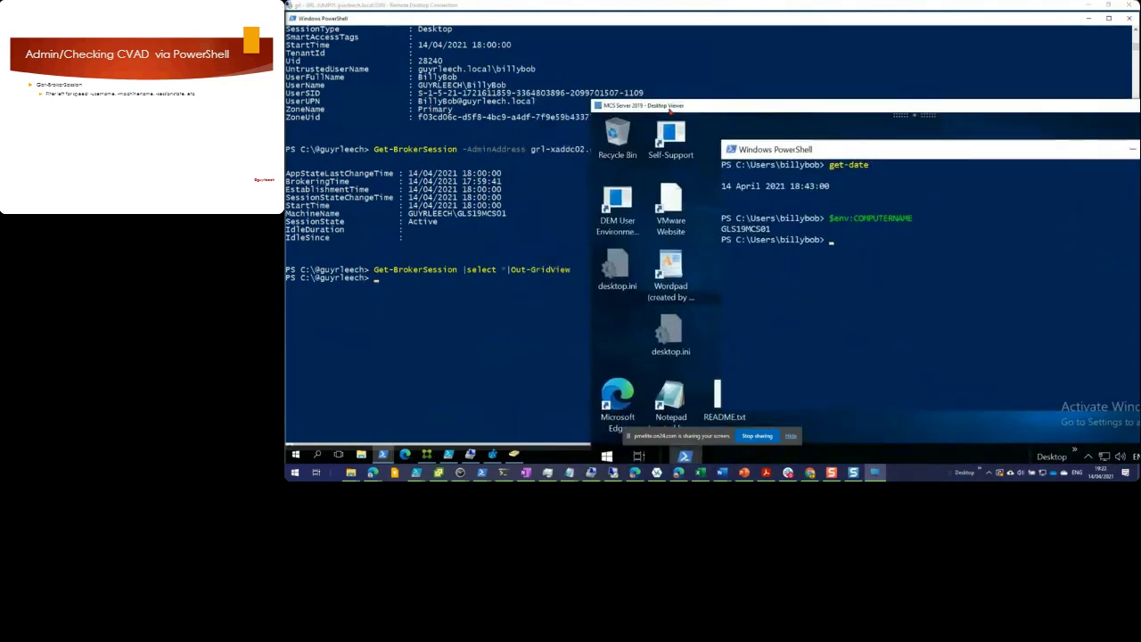
{"action": "left_click", "coordinate": [421, 294]}
{"action": "key", "text": "ctrl+r"}
{"action": "type", "text": "send"}
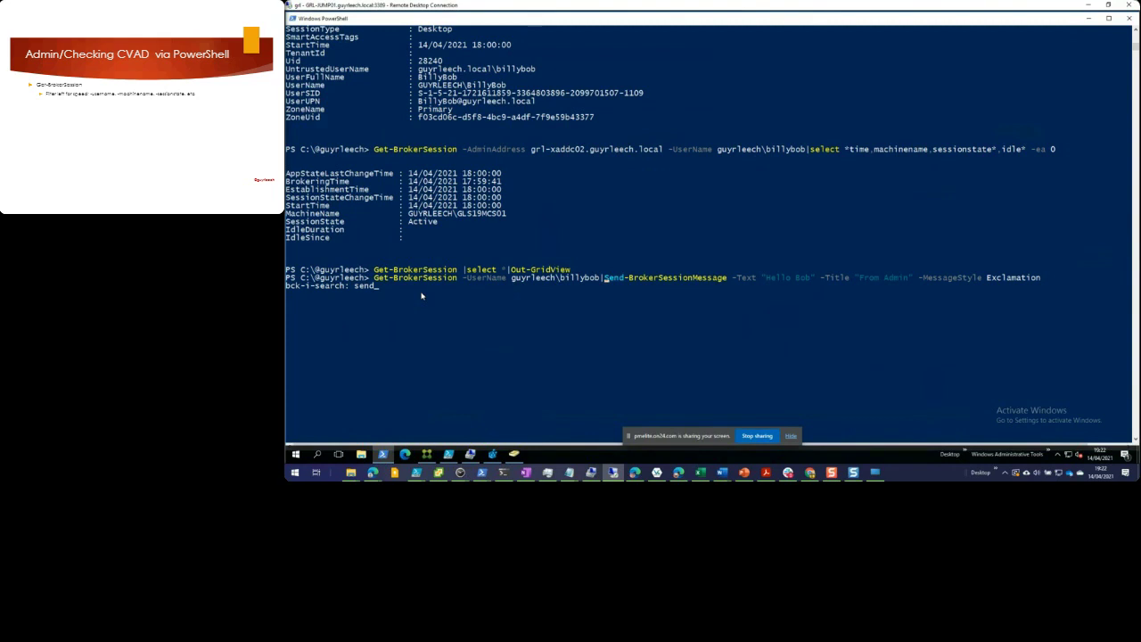
{"action": "key", "text": "Return"}
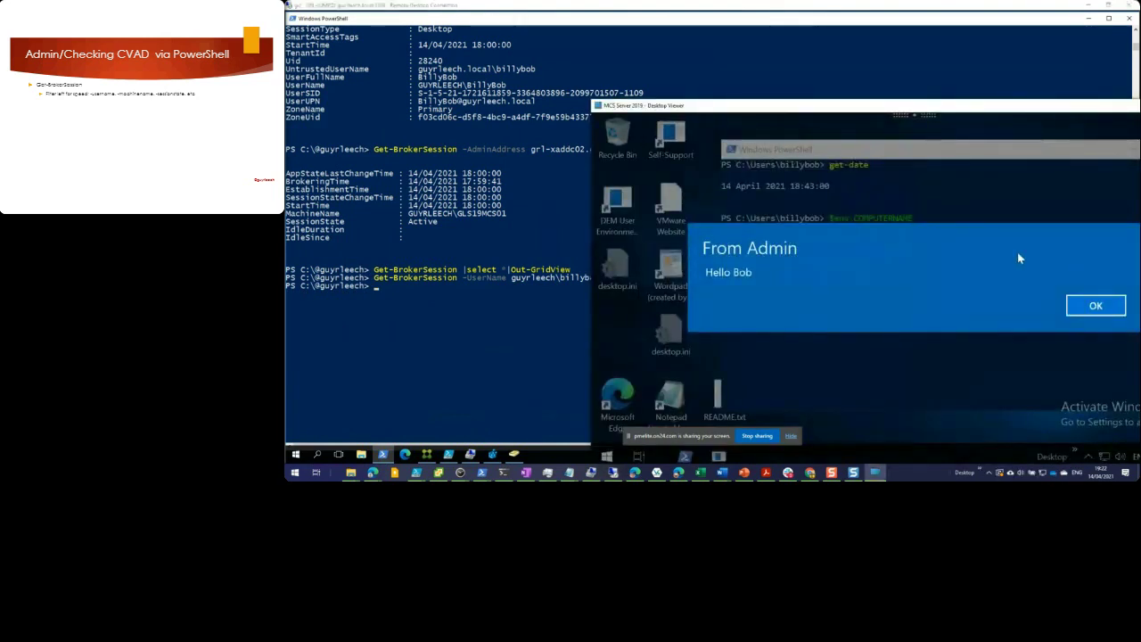
{"action": "left_click", "coordinate": [1081, 306]}
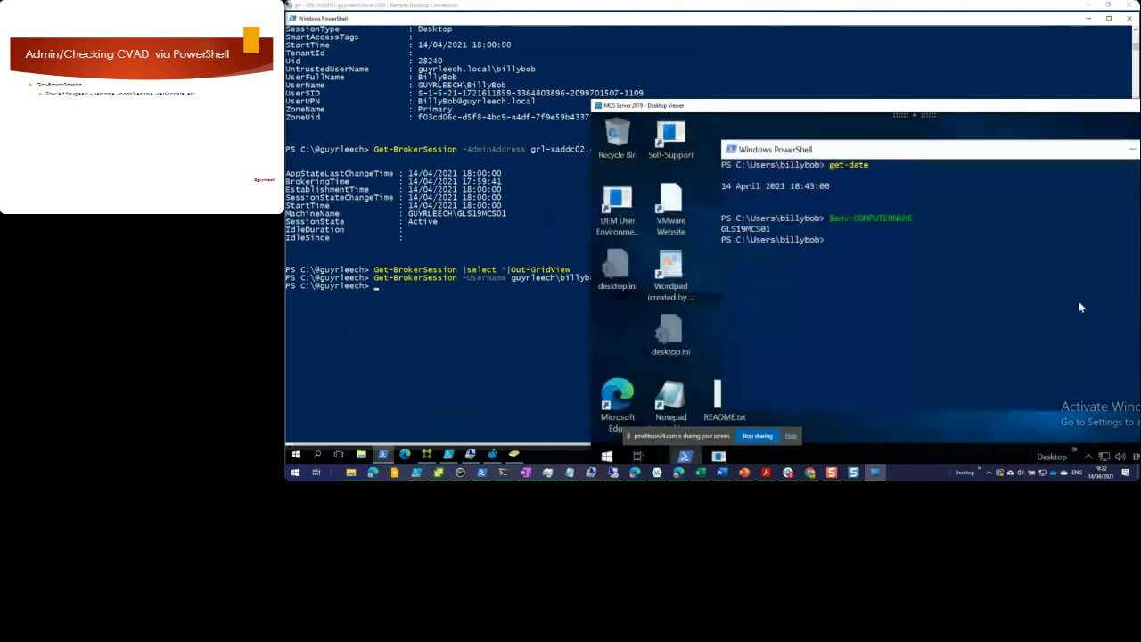
Query the broker sessions on machine gls19mcs01 using Get-BrokerSession with the -MachineName filter.
{"action": "left_click", "coordinate": [390, 318]}
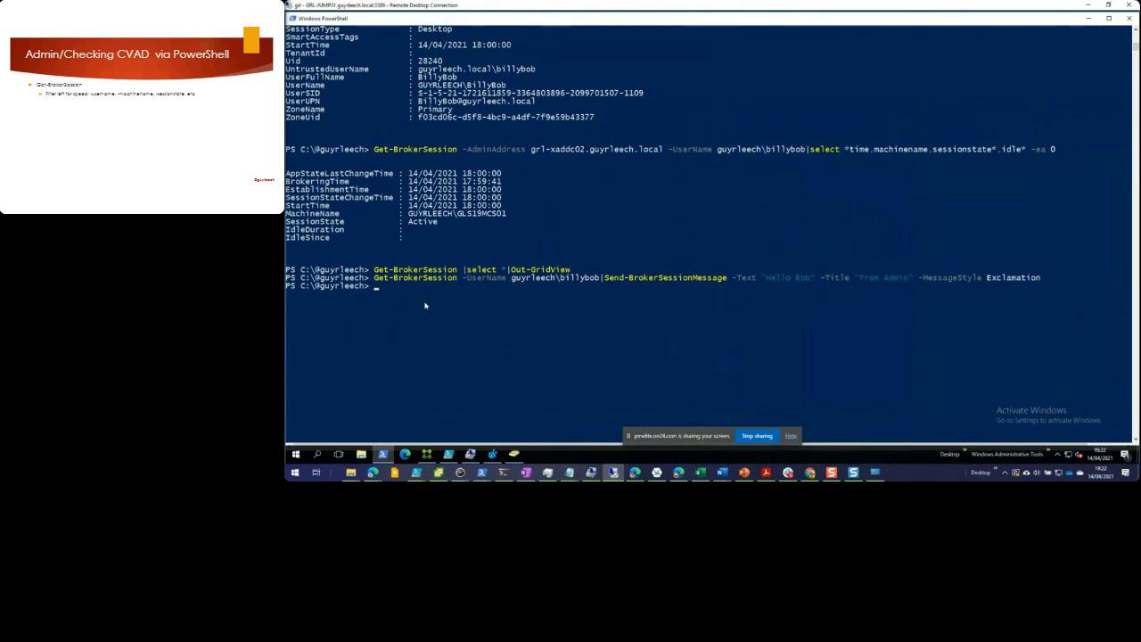
{"action": "key", "text": "Up"}
{"action": "key", "text": "ctrl+BackSpace"}
{"action": "key", "text": "ctrl+BackSpace"}
{"action": "key", "text": "ctrl+BackSpace"}
{"action": "key", "text": "ctrl+BackSpace"}
{"action": "key", "text": "ctrl+BackSpace"}
{"action": "key", "text": "ctrl+BackSpace"}
{"action": "key", "text": "ctrl+BackSpace"}
{"action": "key", "text": "ctrl+BackSpace"}
{"action": "key", "text": "ctrl+BackSpace"}
{"action": "key", "text": "ctrl+BackSpace"}
{"action": "type", "text": "Ma"}
{"action": "key", "text": "Tab"}
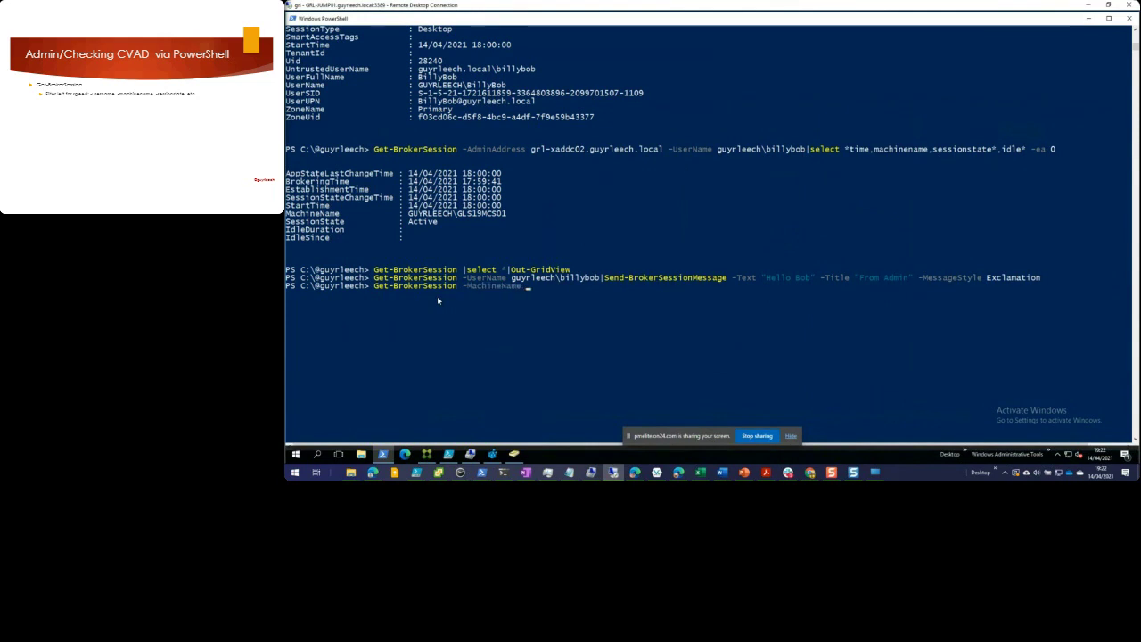
{"action": "type", "text": "guyrleech\\"}
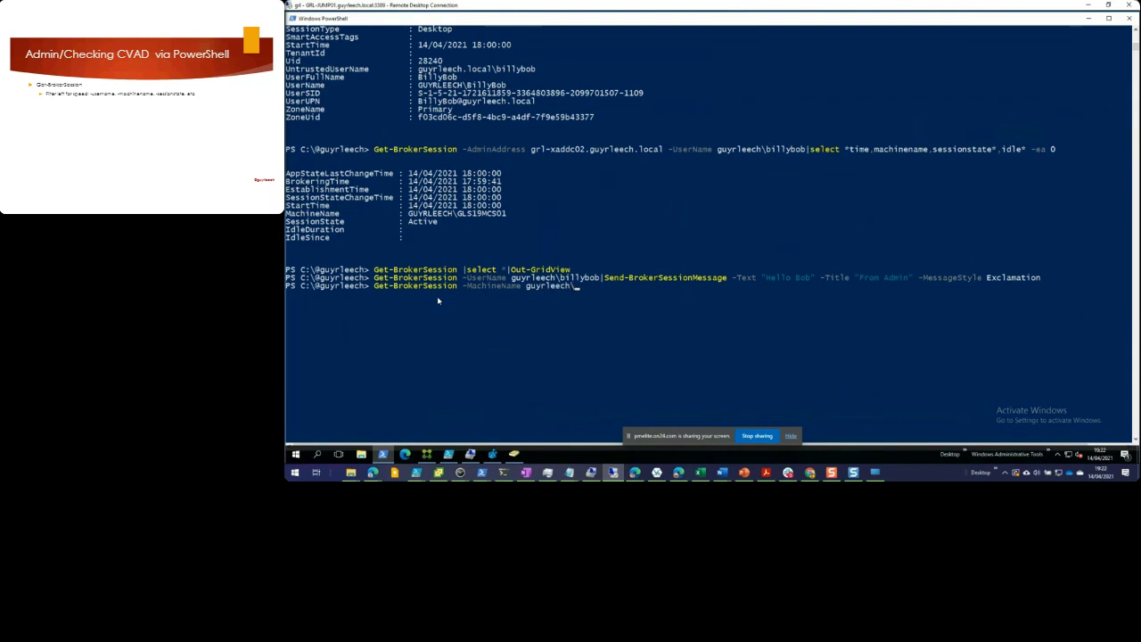
{"action": "type", "text": "gls1"}
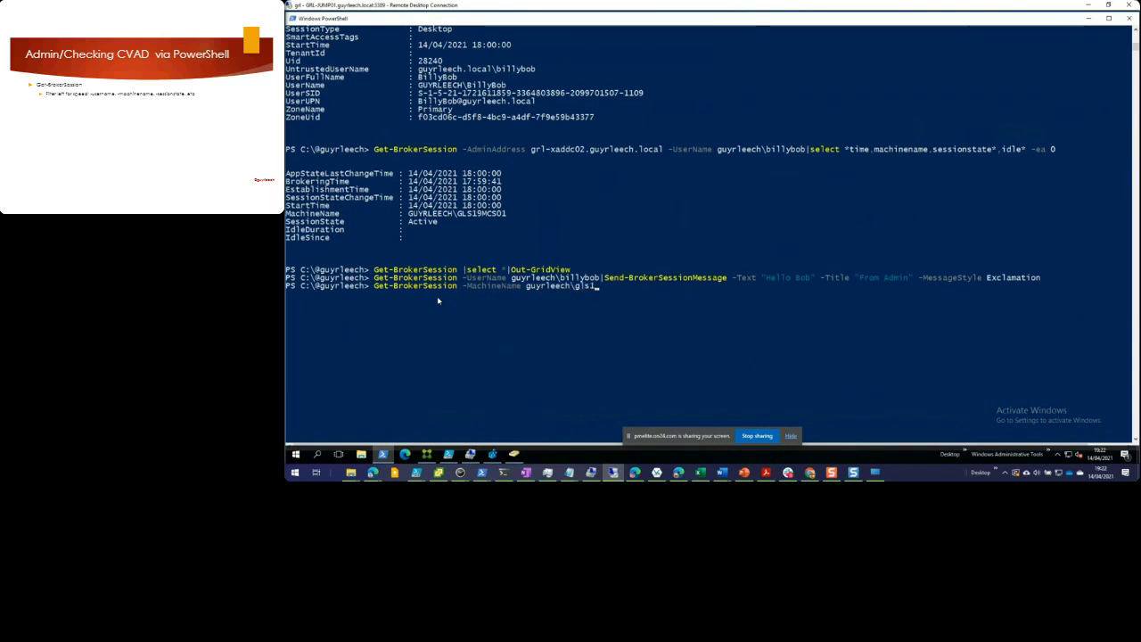
{"action": "type", "text": "9mcs"}
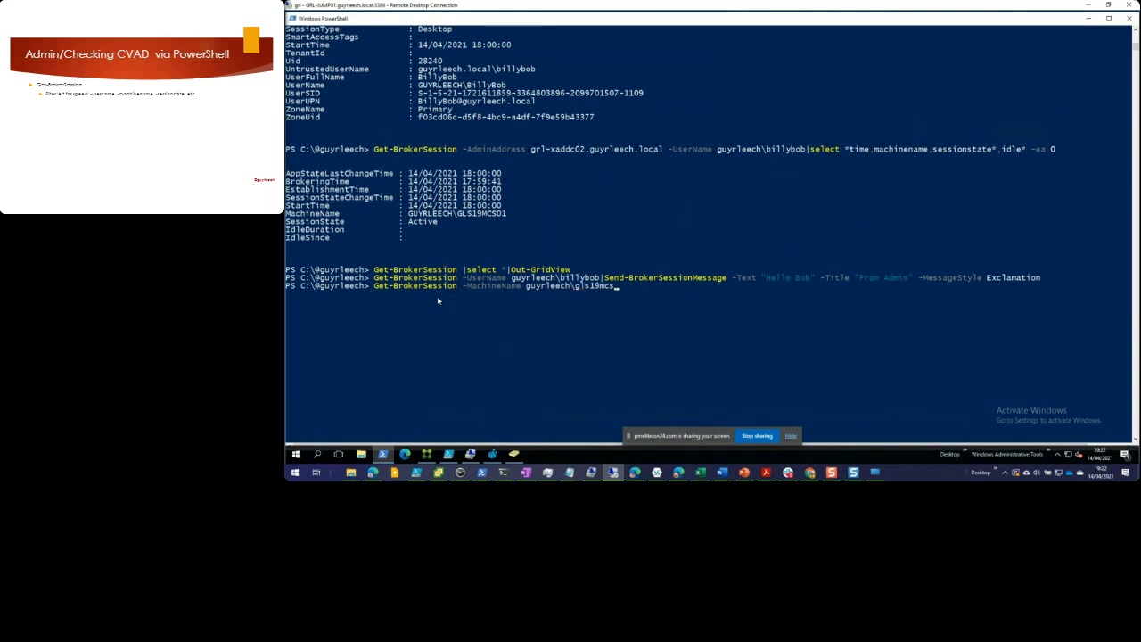
{"action": "type", "text": "01"}
{"action": "key", "text": "Return"}
Count the sessions on machine gls19mcs01 by rerunning the query piped to measure.
{"action": "key", "text": "Up"}
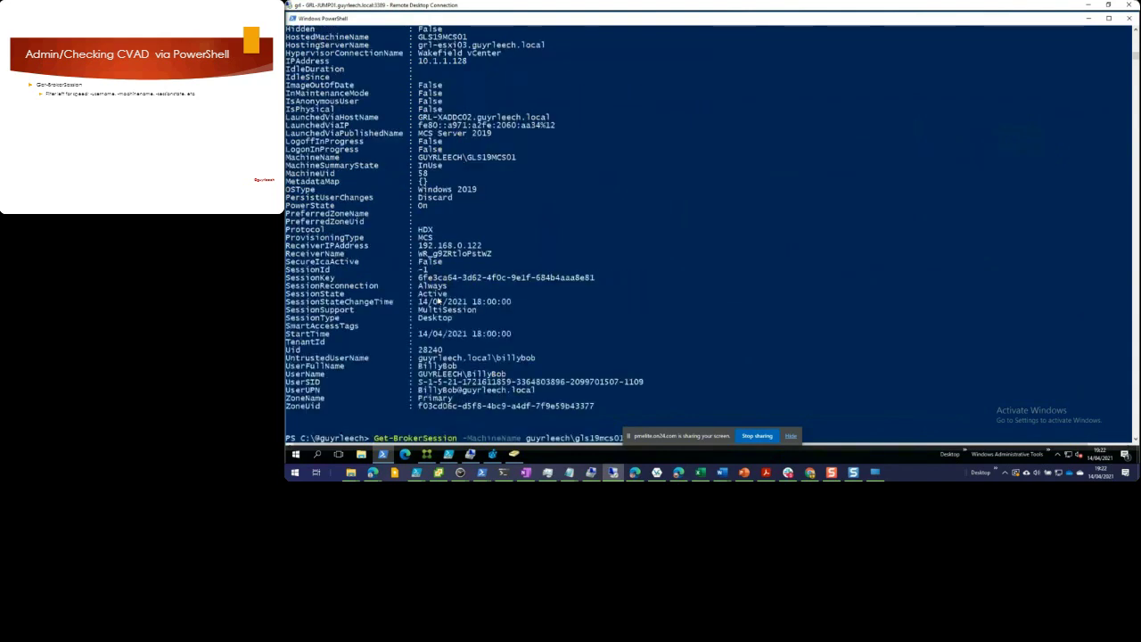
{"action": "scroll", "coordinate": [461, 273], "scroll_direction": "down", "scroll_amount": 7}
{"action": "type", "text": "|measure"}
{"action": "key", "text": "Return"}
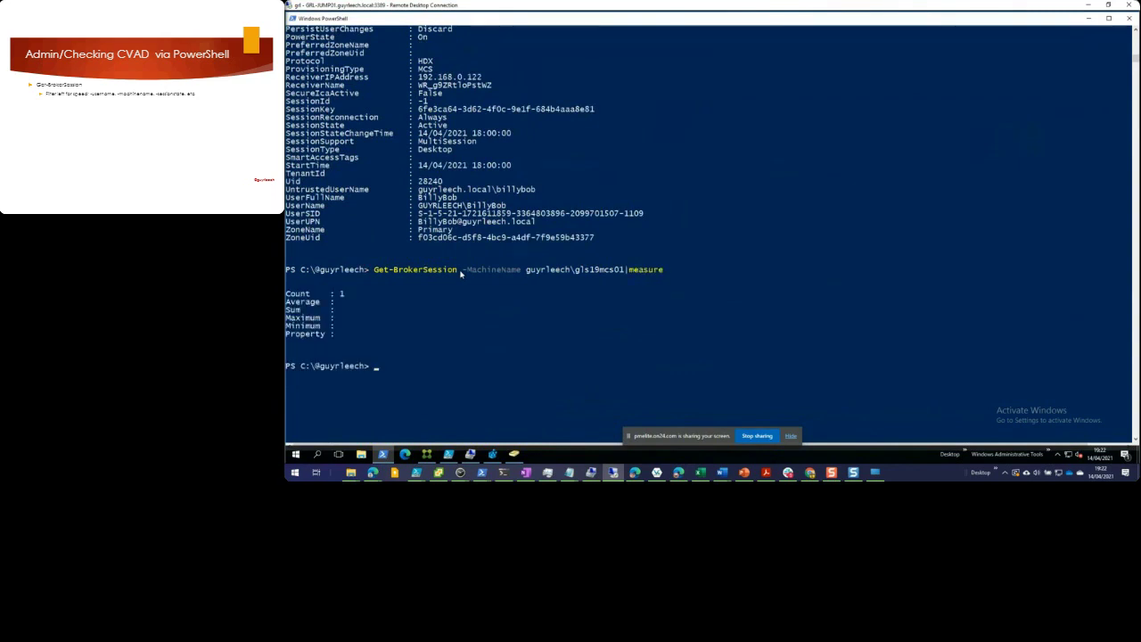
List only the username of each session on machine gls19mcs01 by replacing measure with select username.
{"action": "key", "text": "Up"}
{"action": "key", "text": "BackSpace"}
{"action": "key", "text": "BackSpace"}
{"action": "key", "text": "BackSpace"}
{"action": "key", "text": "BackSpace"}
{"action": "key", "text": "BackSpace"}
{"action": "key", "text": "BackSpace"}
{"action": "key", "text": "BackSpace"}
{"action": "type", "text": "s"}
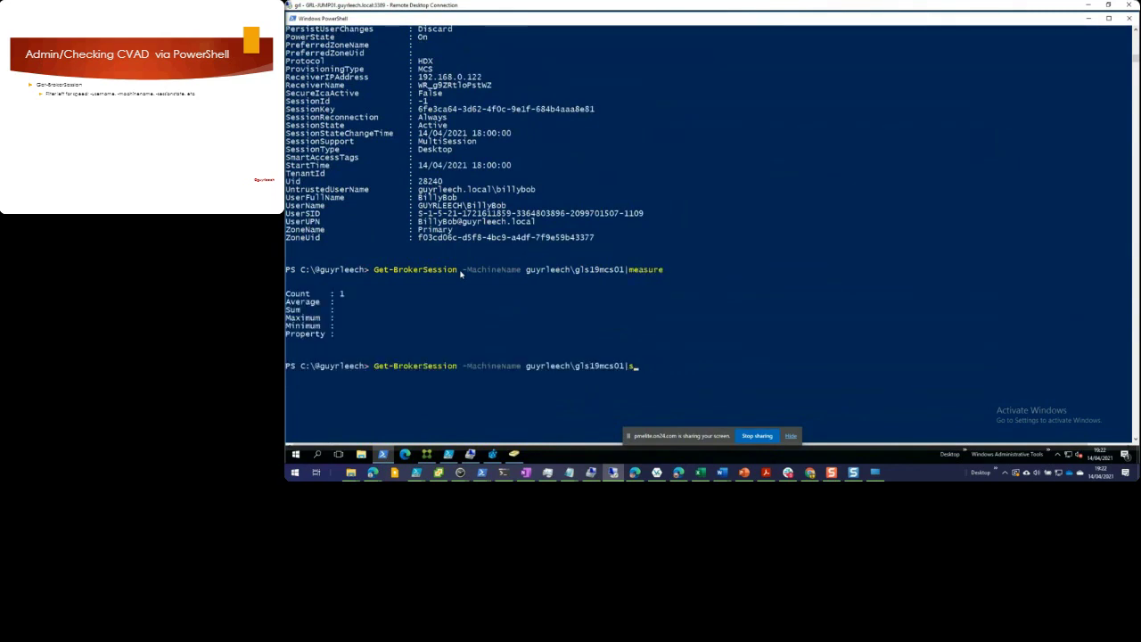
{"action": "type", "text": "elect username"}
{"action": "key", "text": "Return"}
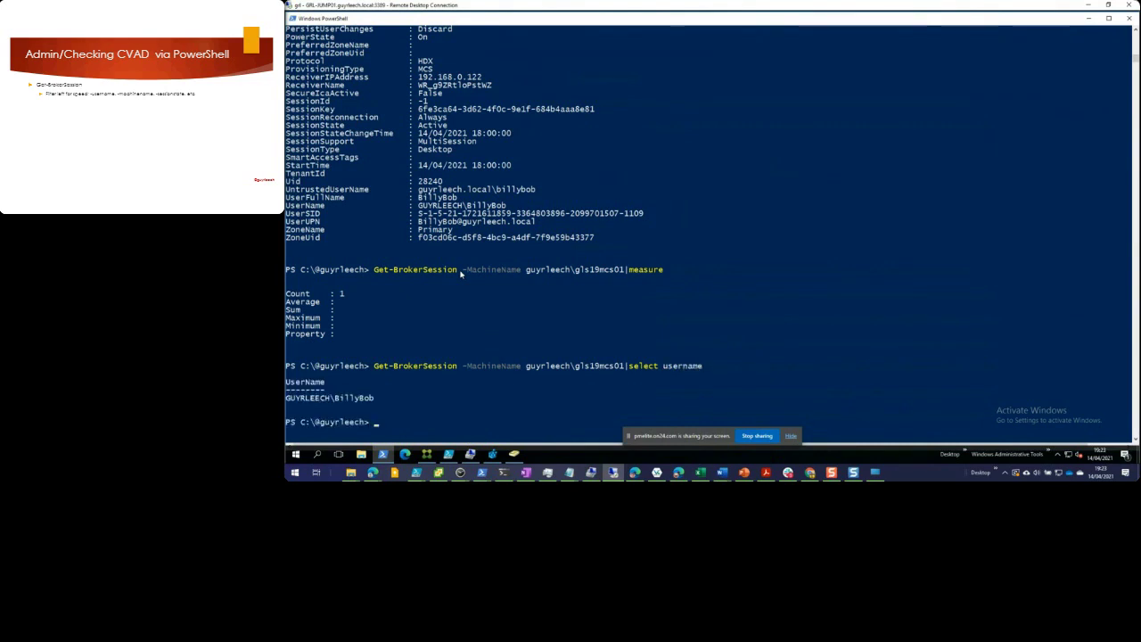
{"action": "scroll", "coordinate": [472, 267], "scroll_direction": "down", "scroll_amount": 1}
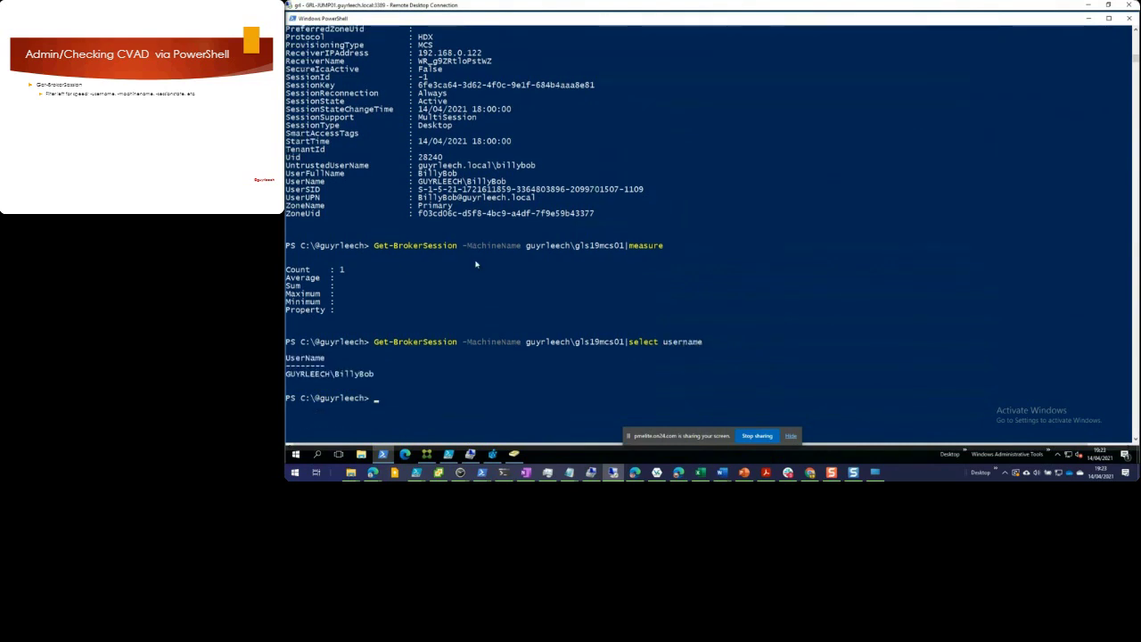
{"action": "key", "text": "Up"}
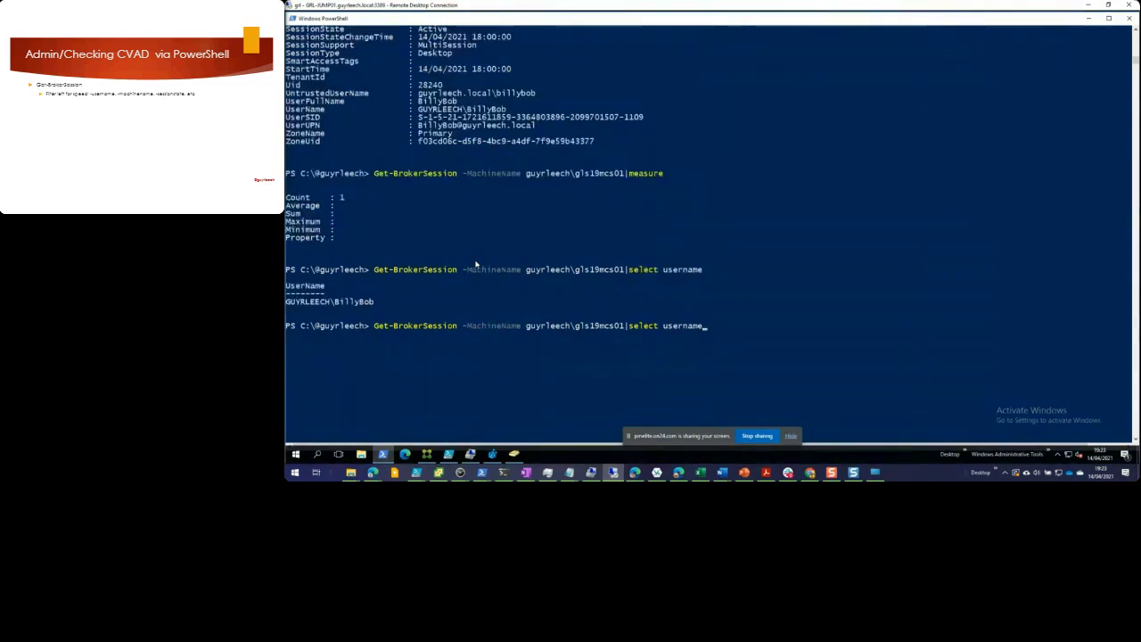
{"action": "key", "text": "BackSpace"}
{"action": "key", "text": "BackSpace"}
{"action": "key", "text": "BackSpace"}
{"action": "key", "text": "BackSpace"}
{"action": "key", "text": "BackSpace"}
{"action": "key", "text": "BackSpace"}
{"action": "key", "text": "BackSpace"}
{"action": "key", "text": "BackSpace"}
{"action": "key", "text": "BackSpace"}
{"action": "key", "text": "BackSpace"}
{"action": "key", "text": "BackSpace"}
{"action": "key", "text": "BackSpace"}
{"action": "key", "text": "BackSpace"}
{"action": "key", "text": "BackSpace"}
{"action": "key", "text": "BackSpace"}
{"action": "type", "text": "send-brokerses"}
{"action": "key", "text": "Tab"}
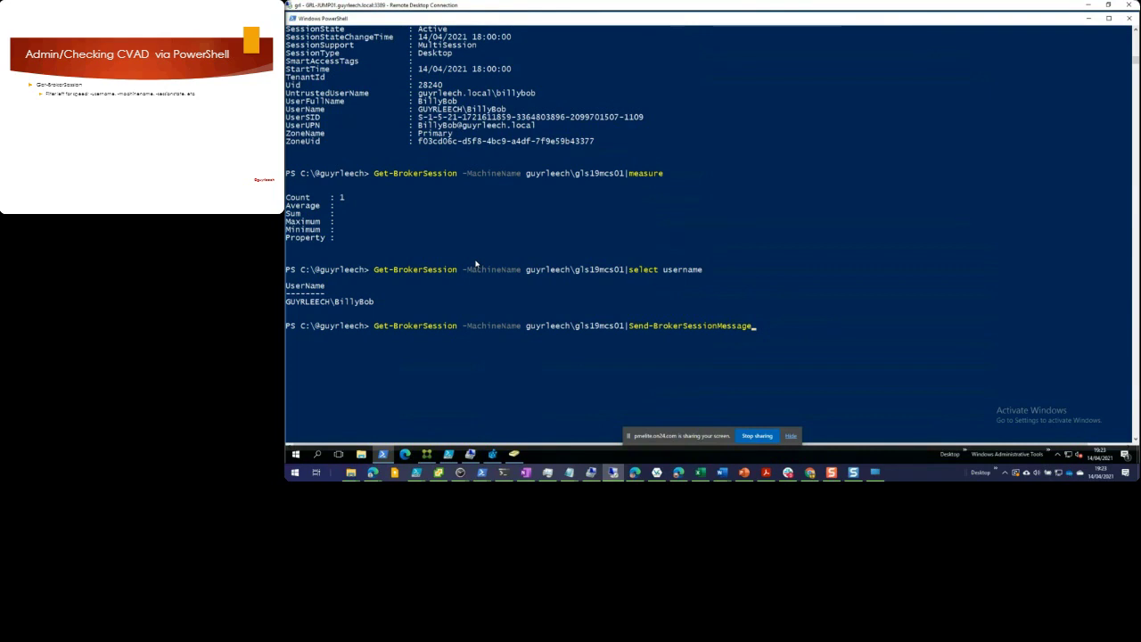
{"action": "key", "text": "ctrl+c"}
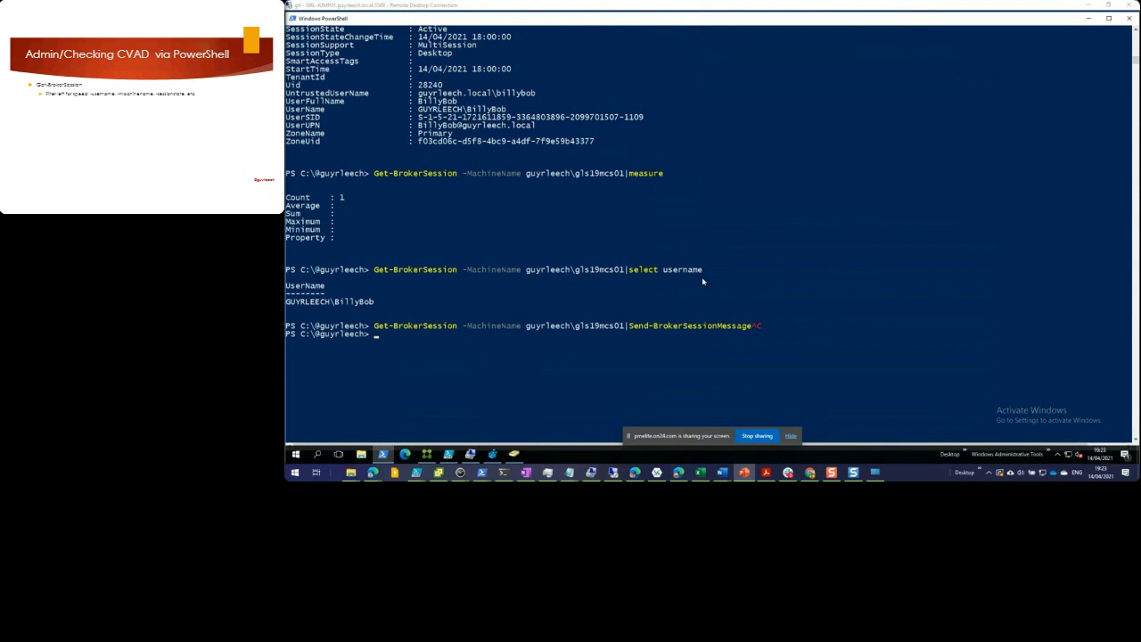
Enter the Get-BrokerMachine cmdlet and cycle through its parameters that start with m.
{"action": "scroll", "coordinate": [703, 282], "scroll_direction": "up", "scroll_amount": 1}
{"action": "type", "text": "get"}
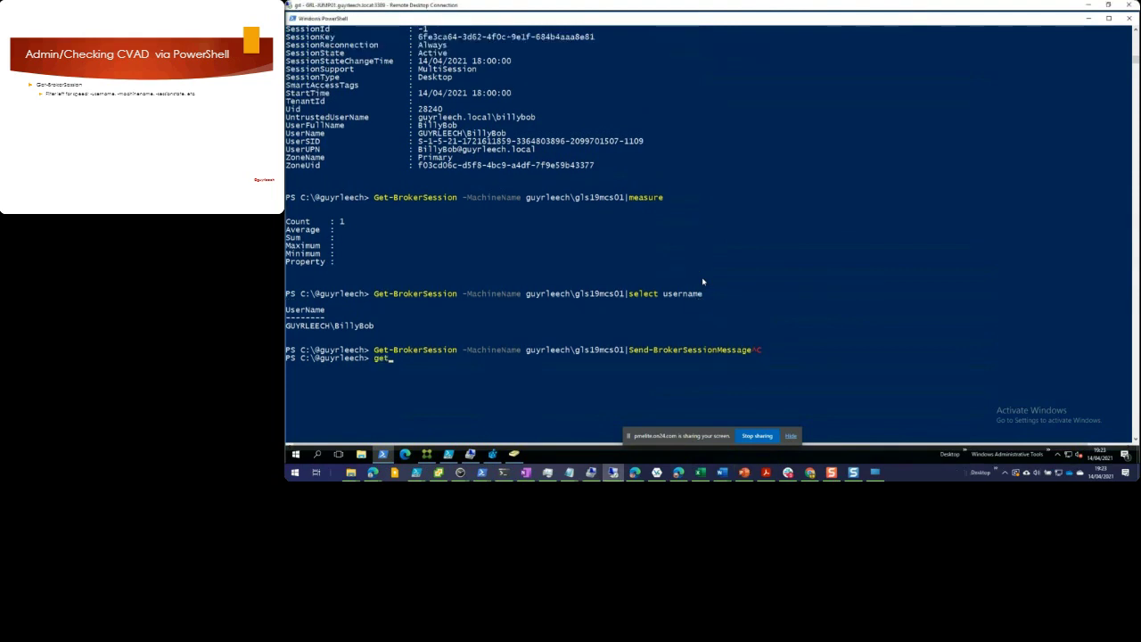
{"action": "type", "text": "-brokerm"}
{"action": "key", "text": "Tab"}
{"action": "type", "text": "-"}
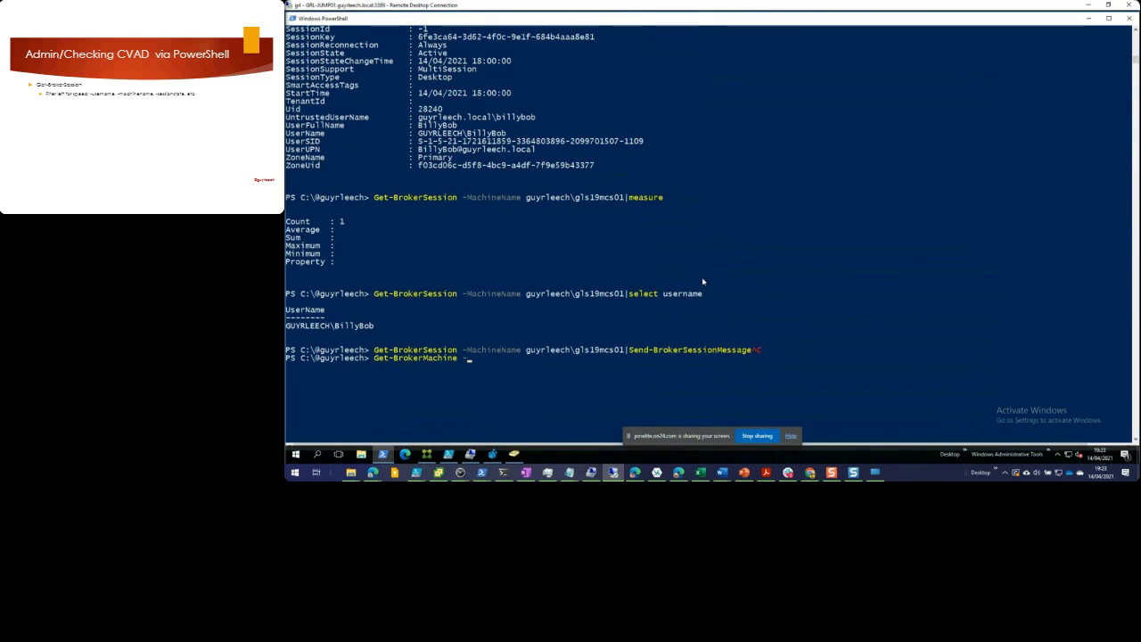
{"action": "type", "text": "m"}
{"action": "key", "text": "Tab"}
{"action": "key", "text": "Tab"}
{"action": "key", "text": "Tab"}
{"action": "key", "text": "Tab"}
{"action": "key", "text": "Tab"}
{"action": "key", "text": "ctrl+BackSpace"}
List all available parameters of Get-BrokerMachine and look through the machine properties it can filter on.
{"action": "key", "text": "ctrl+space"}
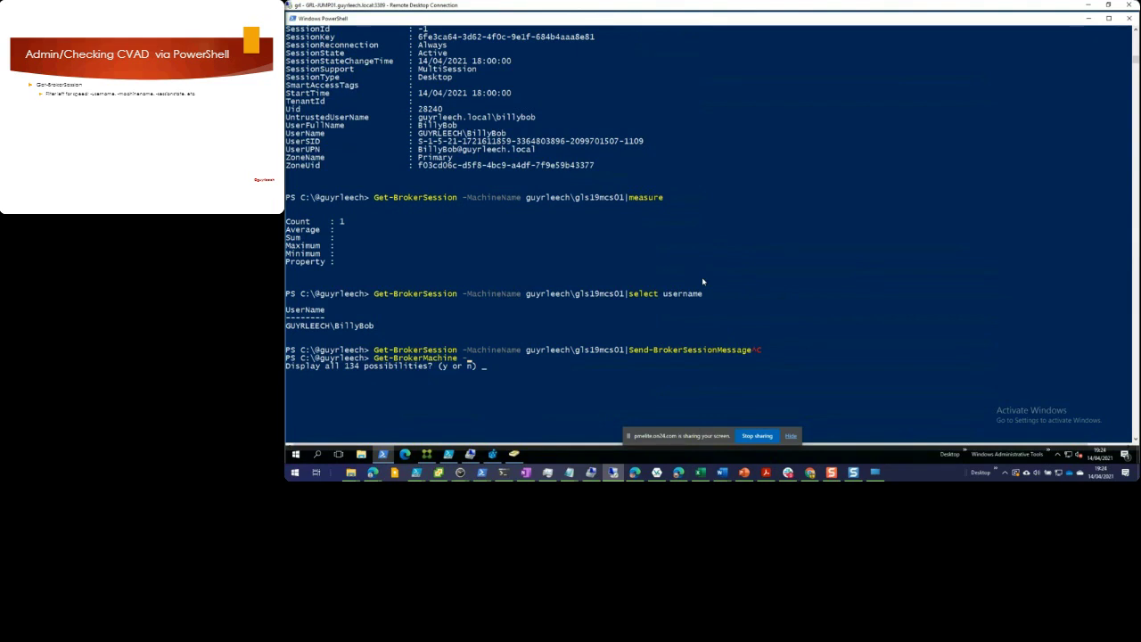
{"action": "key", "text": "n"}
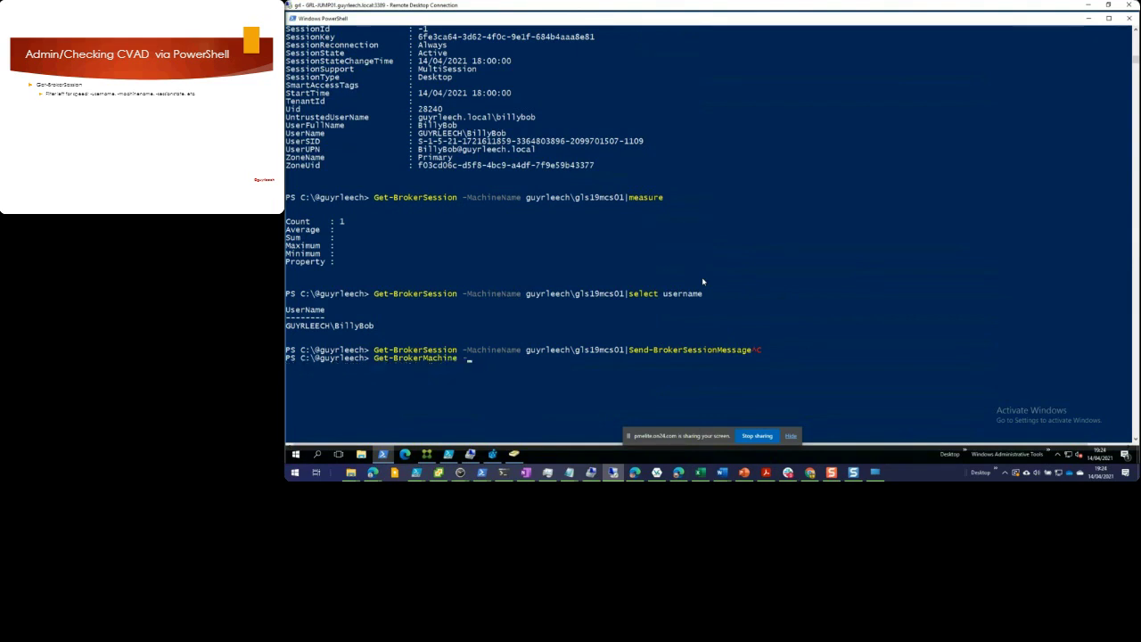
{"action": "key", "text": "ctrl+space"}
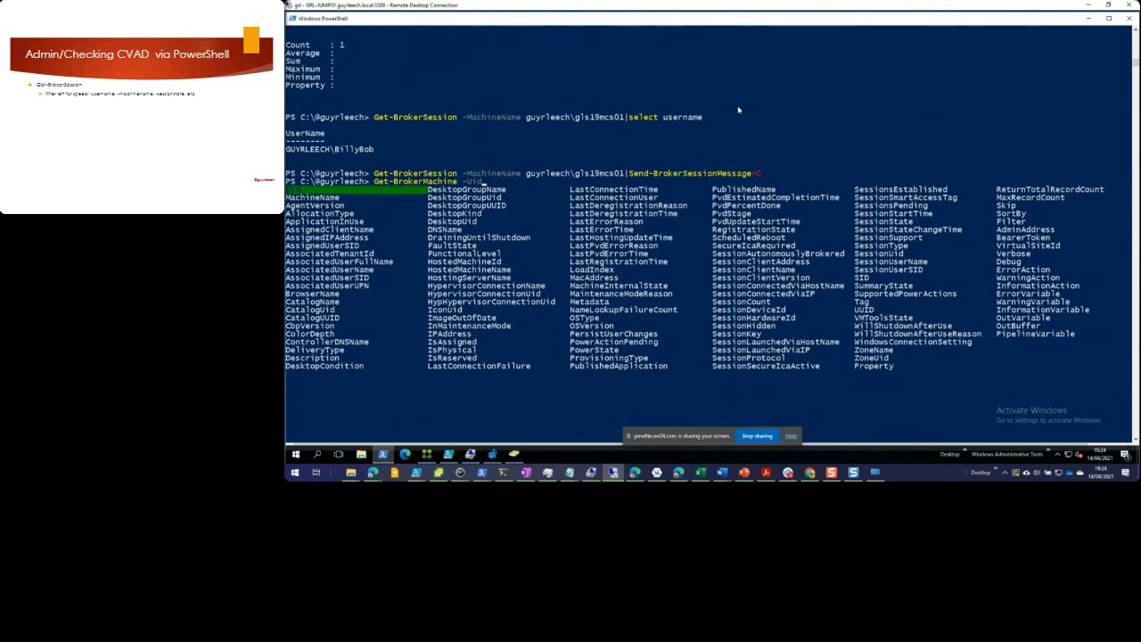
{"action": "key", "text": "Right"}
{"action": "key", "text": "Right"}
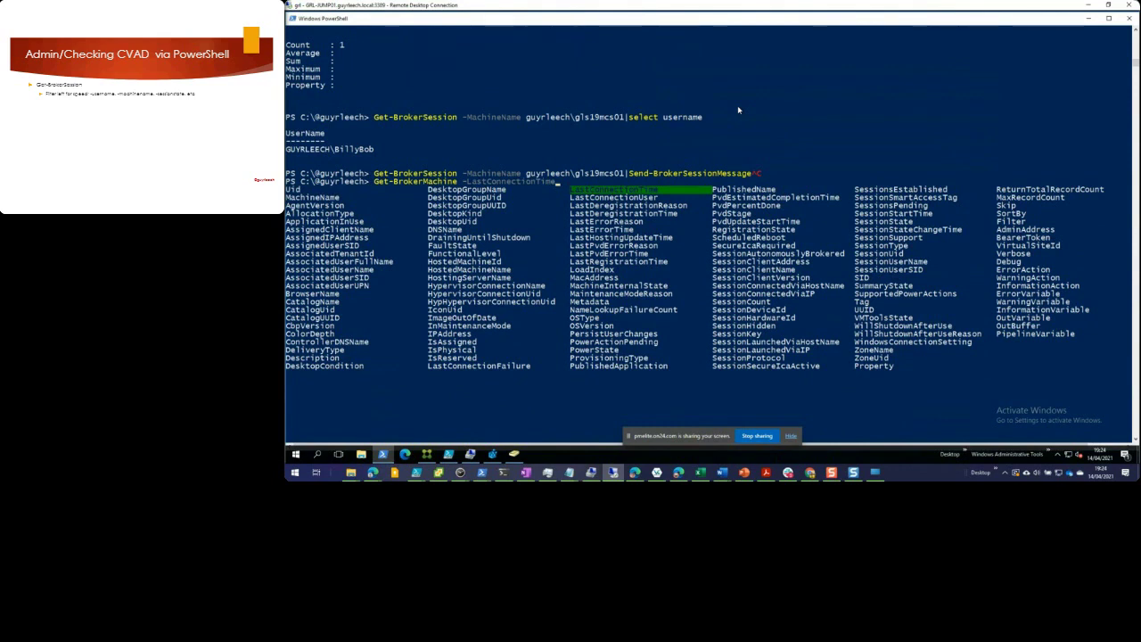
{"action": "key", "text": "Down"}
{"action": "key", "text": "Down"}
{"action": "key", "text": "Down"}
{"action": "key", "text": "Down"}
{"action": "key", "text": "Down"}
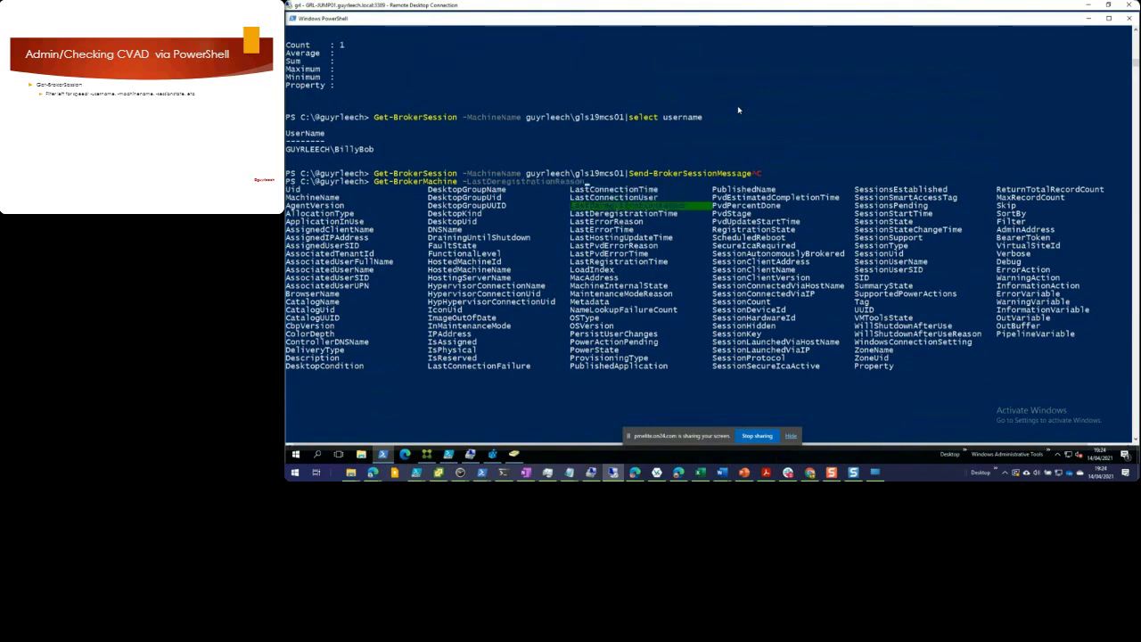
{"action": "key", "text": "Left"}
{"action": "key", "text": "Left"}
{"action": "key", "text": "Right"}
{"action": "key", "text": "Down"}
{"action": "key", "text": "Down"}
{"action": "key", "text": "Down"}
{"action": "key", "text": "Right"}
{"action": "key", "text": "Down"}
{"action": "key", "text": "Right"}
{"action": "key", "text": "Down"}
{"action": "key", "text": "Down"}
{"action": "key", "text": "Down"}
{"action": "key", "text": "Down"}
{"action": "key", "text": "Down"}
{"action": "key", "text": "Down"}
{"action": "key", "text": "Down"}
{"action": "key", "text": "Left"}
{"action": "key", "text": "Left"}
{"action": "key", "text": "Left"}
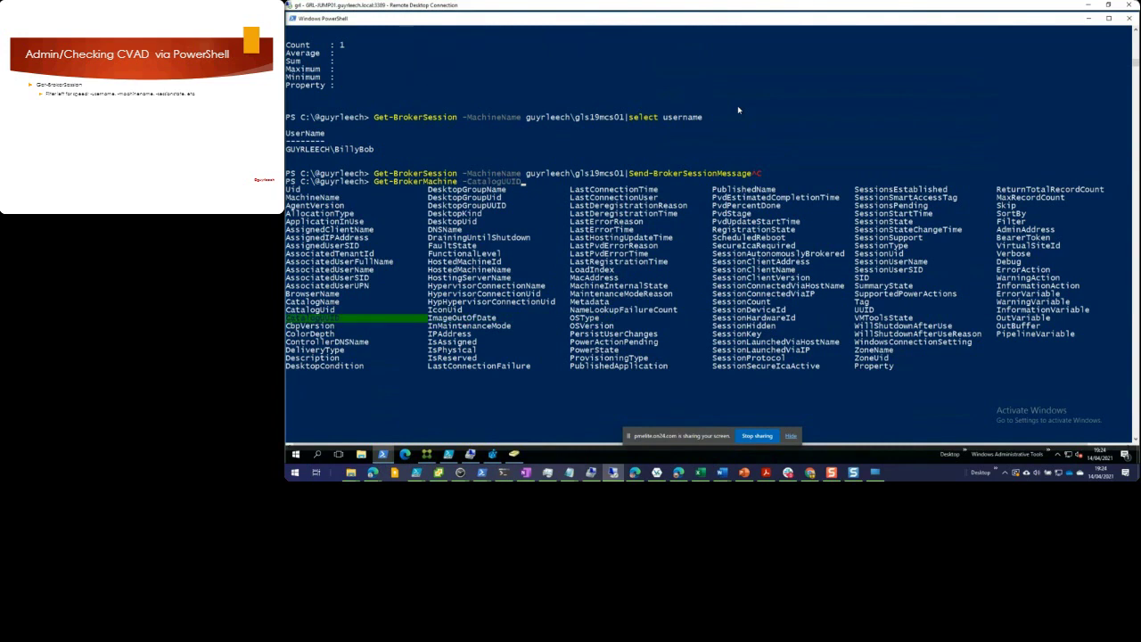
{"action": "key", "text": "Up"}
{"action": "key", "text": "Up"}
{"action": "key", "text": "Up"}
{"action": "key", "text": "Up"}
{"action": "key", "text": "Up"}
{"action": "key", "text": "Up"}
{"action": "key", "text": "Up"}
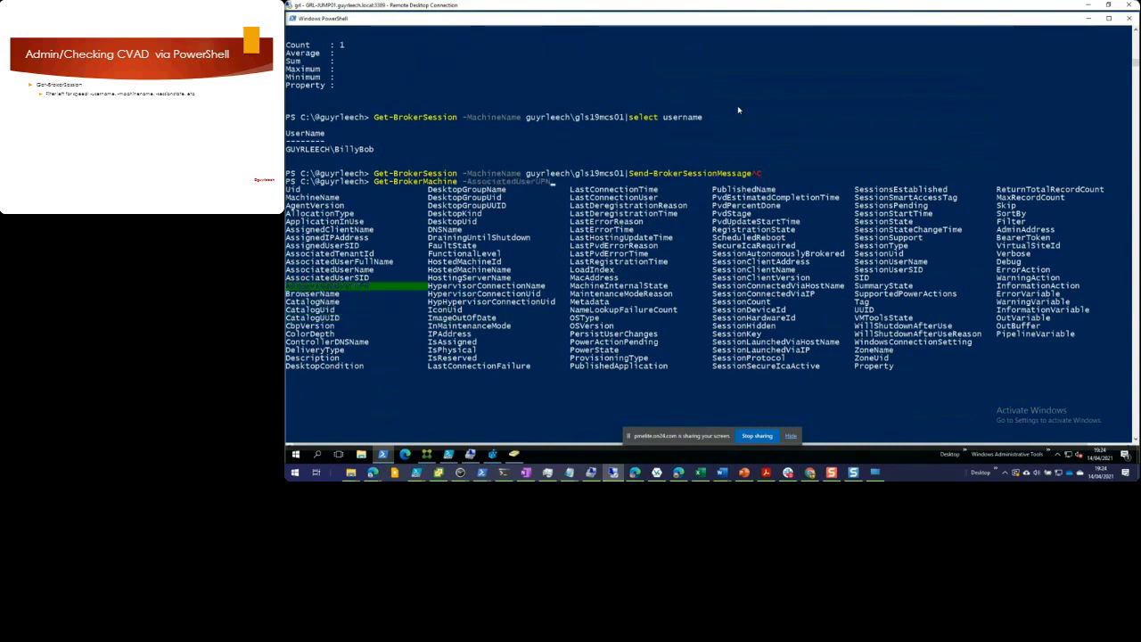
{"action": "key", "text": "Right"}
{"action": "key", "text": "Right"}
{"action": "key", "text": "Right"}
{"action": "key", "text": "Up"}
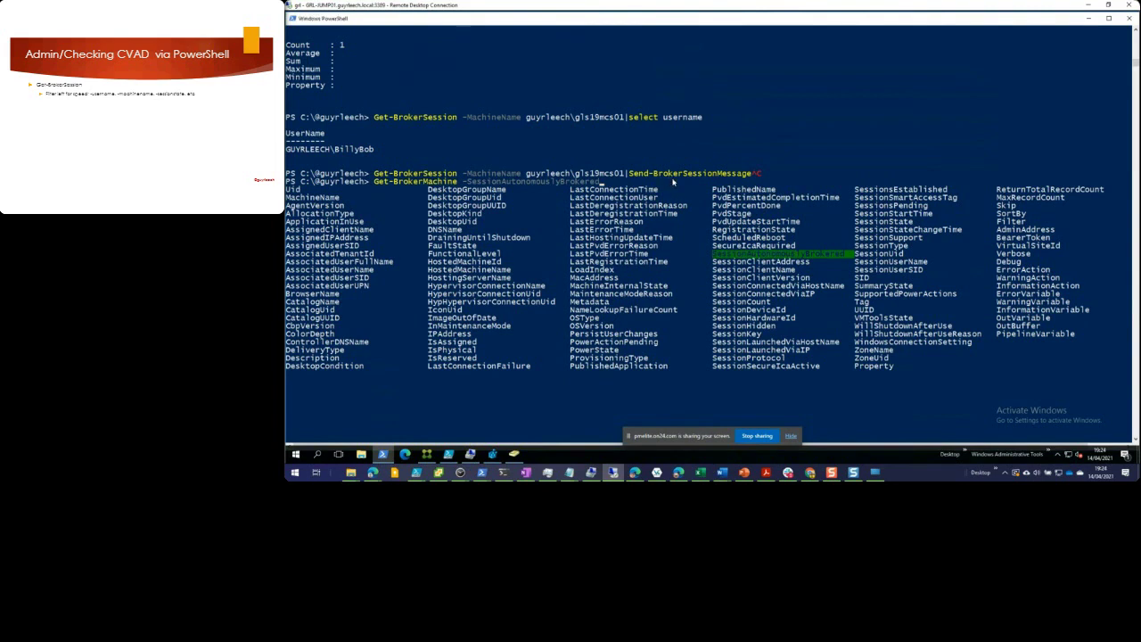
{"action": "key", "text": "Escape"}
{"action": "key", "text": "BackSpace"}
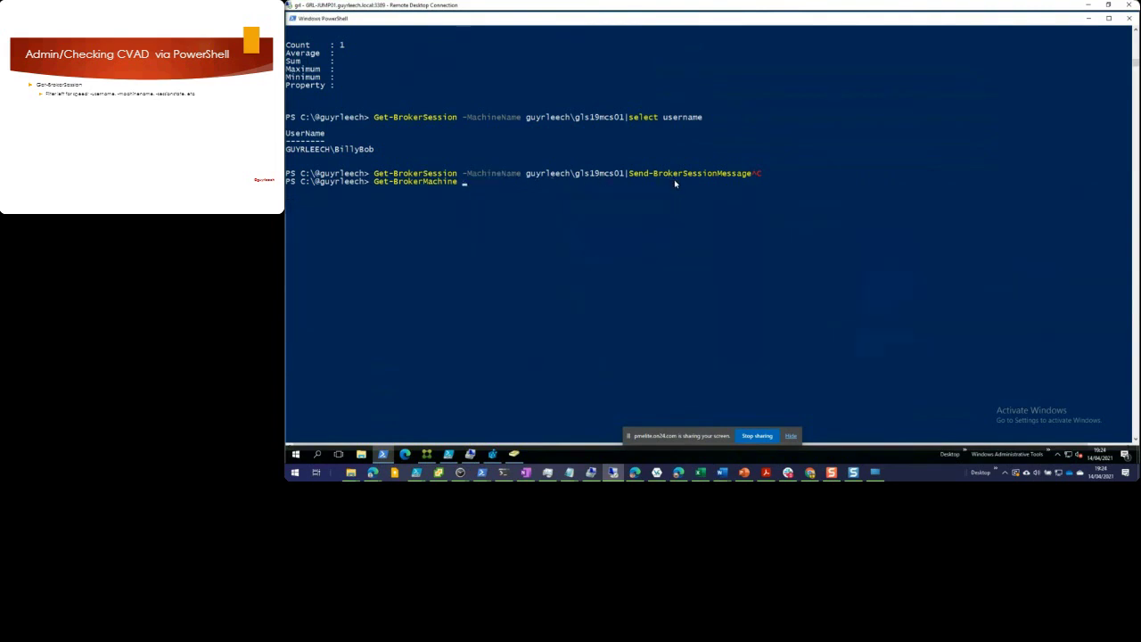
Read the Get-BrokerMachine help in a separate window using get-help with -ShowWindow, and close it.
{"action": "type", "text": "get-help Get-BrokerMachine  -ShowWindow"}
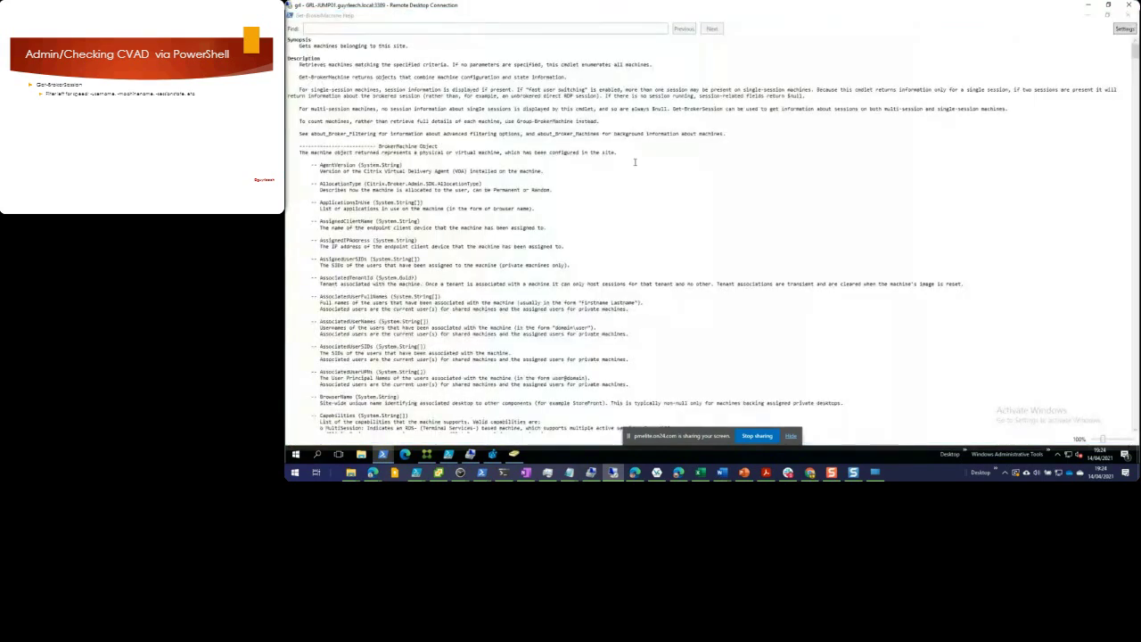
{"action": "scroll", "coordinate": [636, 161], "scroll_direction": "down", "scroll_amount": 10}
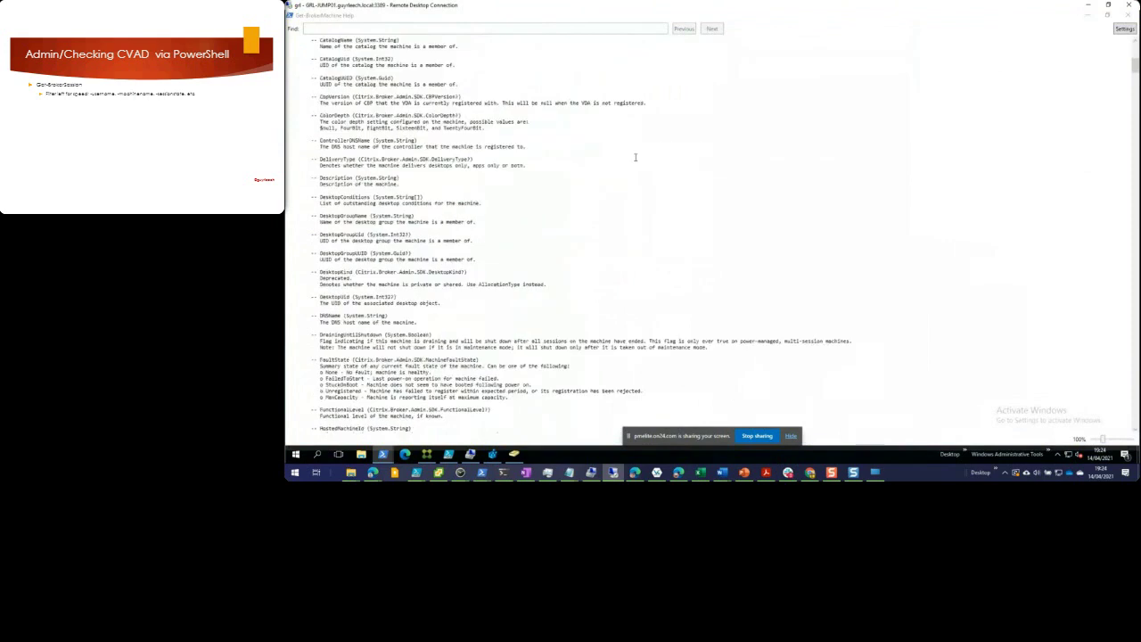
{"action": "scroll", "coordinate": [635, 158], "scroll_direction": "down", "scroll_amount": 5}
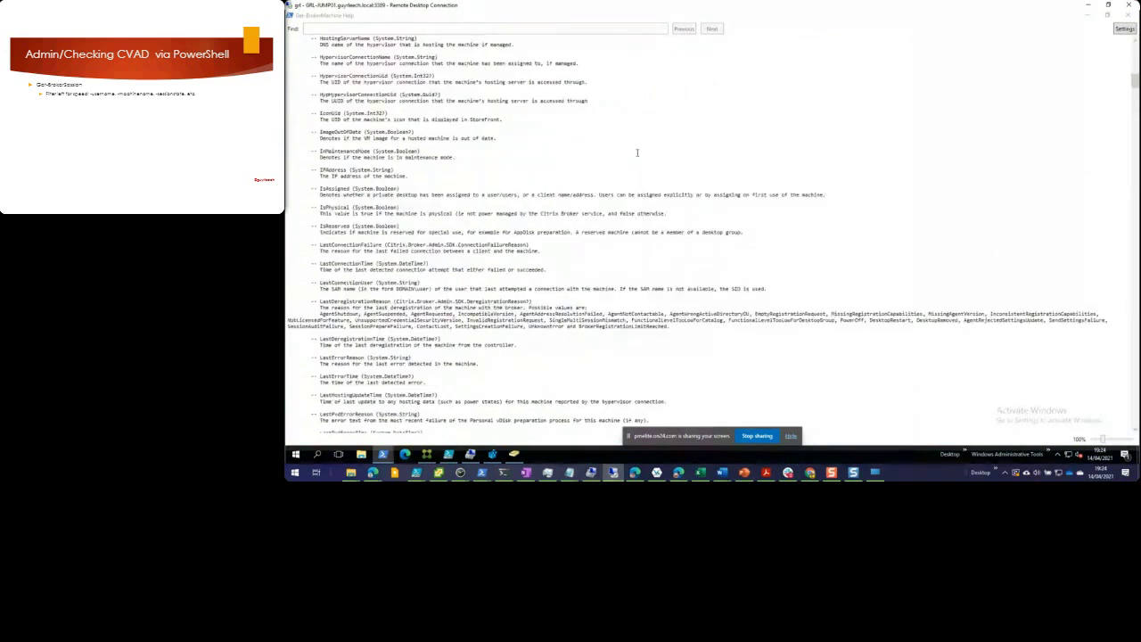
{"action": "scroll", "coordinate": [637, 153], "scroll_direction": "down", "scroll_amount": 3}
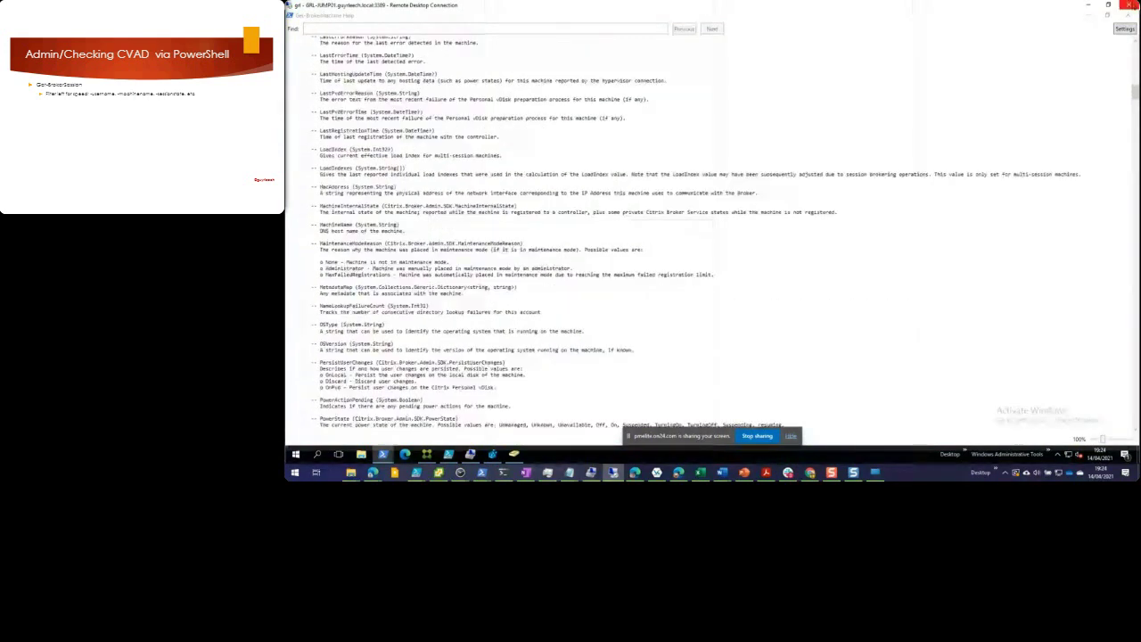
{"action": "left_click", "coordinate": [1129, 6]}
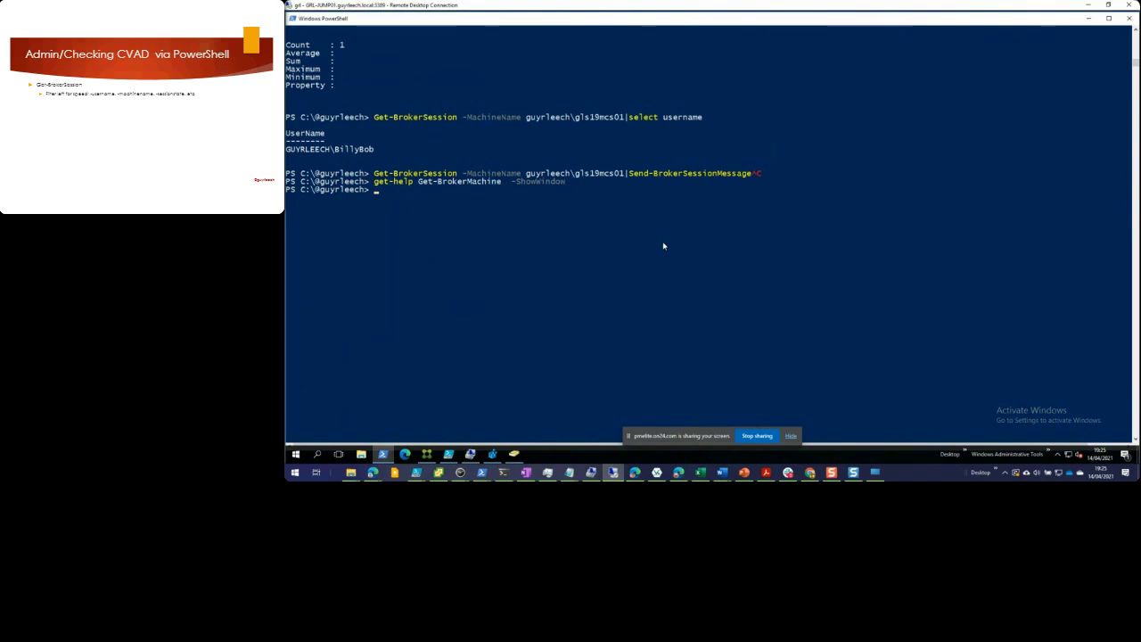
List the session-related cmdlets in the Citrix modules with Get-Command -Module citrix* *session*.
{"action": "type", "text": "Get-Command -Module citrix*"}
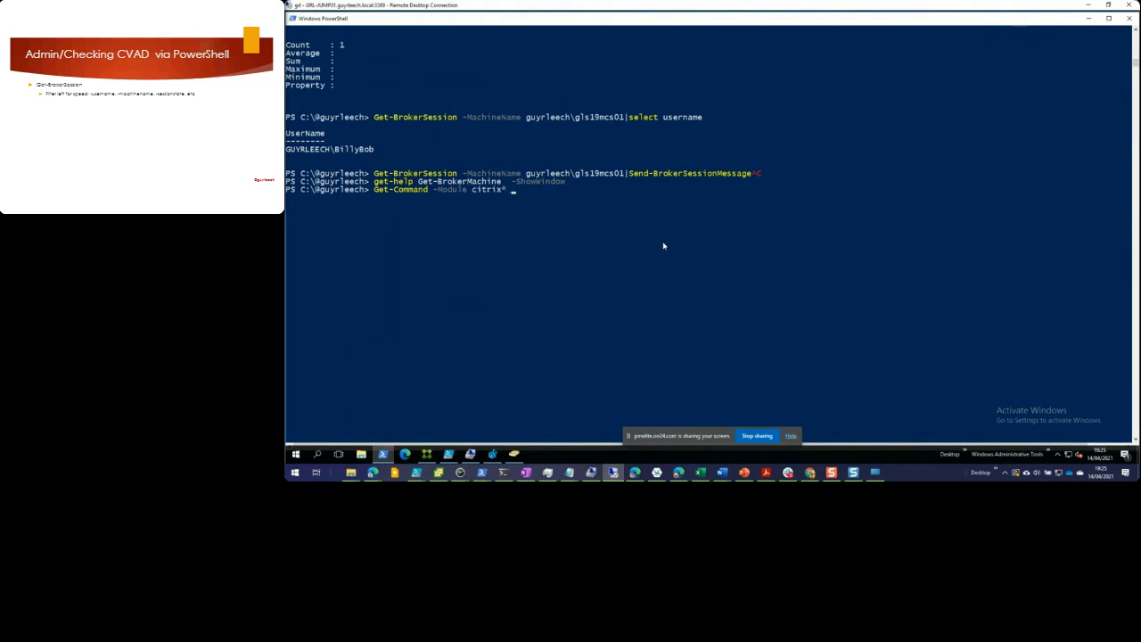
{"action": "type", "text": " *session*"}
{"action": "key", "text": "Return"}
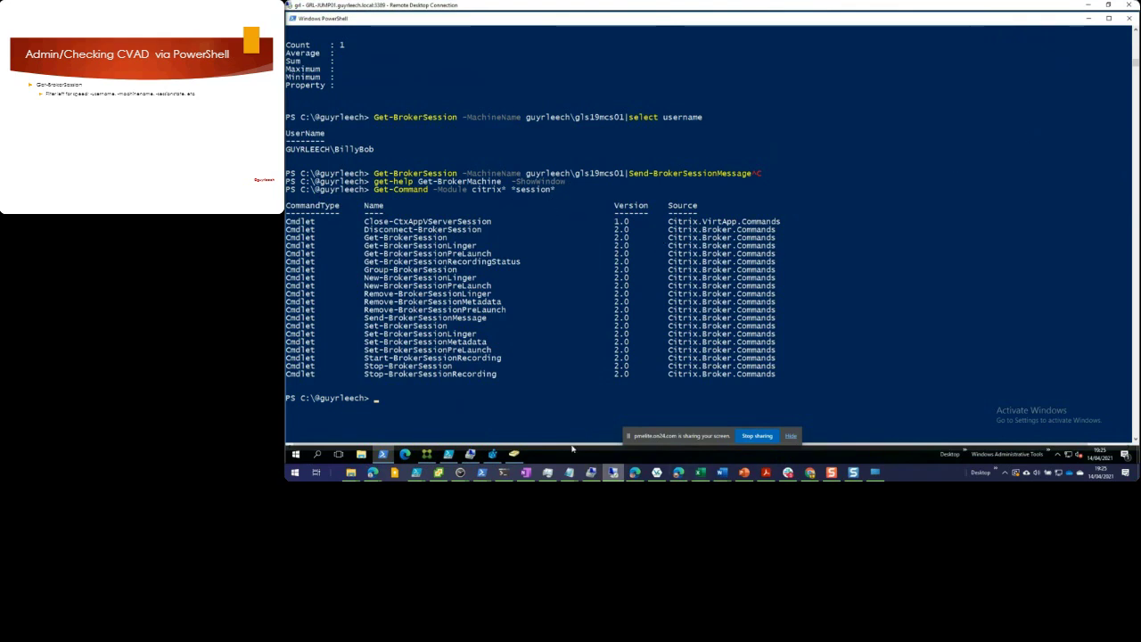
Switch to Citrix Studio and look through the PowerShell commands logged for the Wakefield site.
{"action": "left_click", "coordinate": [426, 454]}
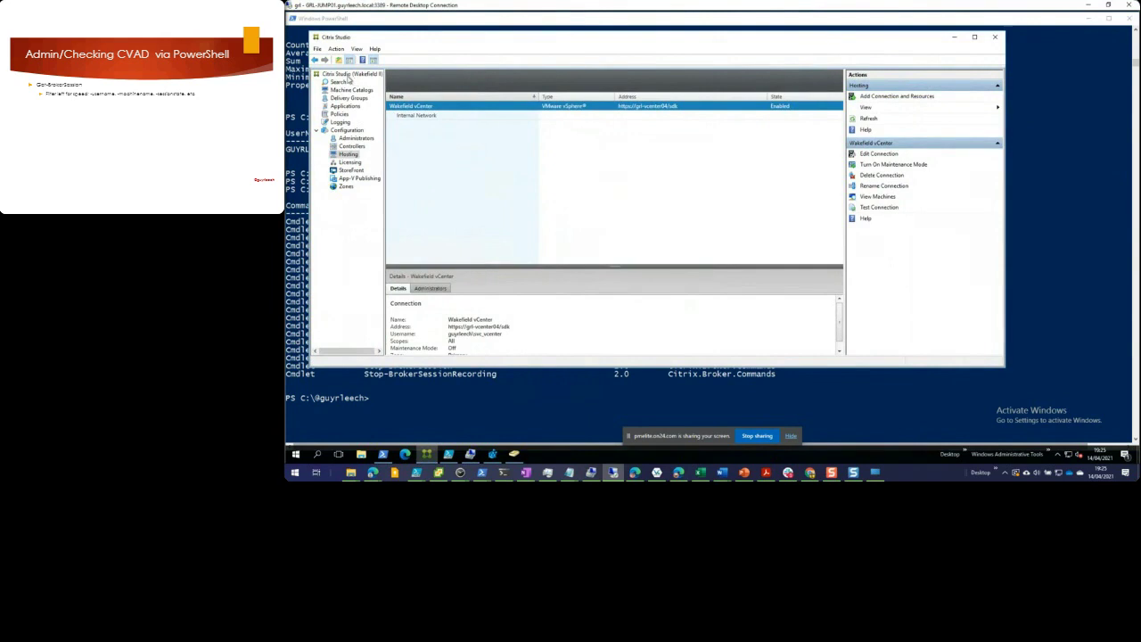
{"action": "left_click", "coordinate": [347, 75]}
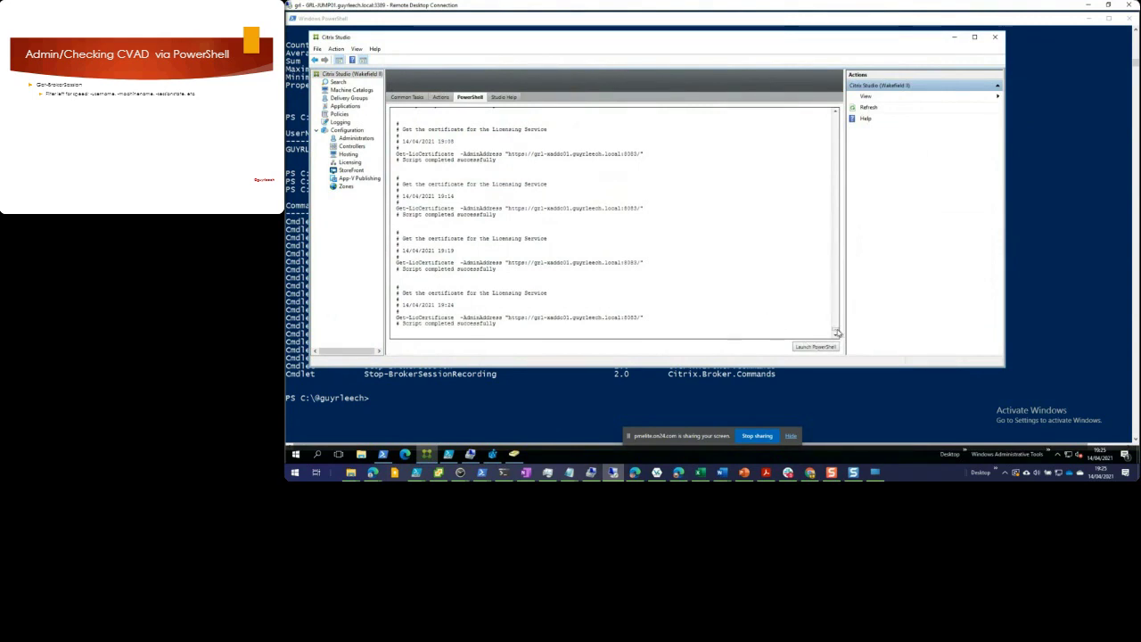
{"action": "left_click_drag", "start_coordinate": [836, 332], "coordinate": [840, 122]}
{"action": "scroll", "coordinate": [806, 140], "scroll_direction": "down", "scroll_amount": 10}
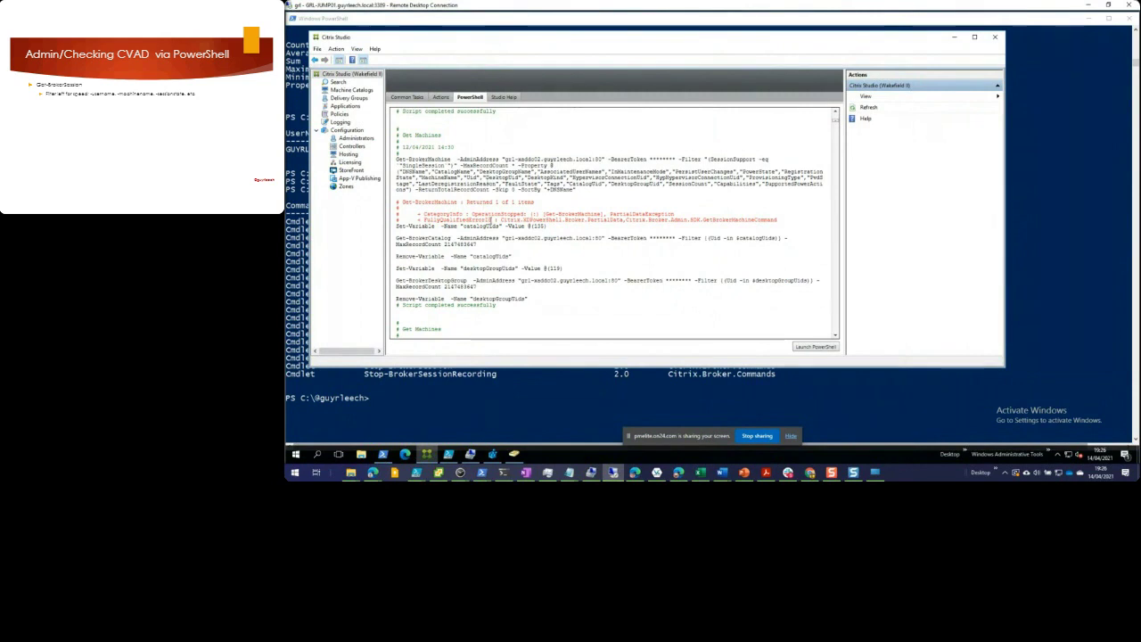
{"action": "scroll", "coordinate": [491, 218], "scroll_direction": "down", "scroll_amount": 3}
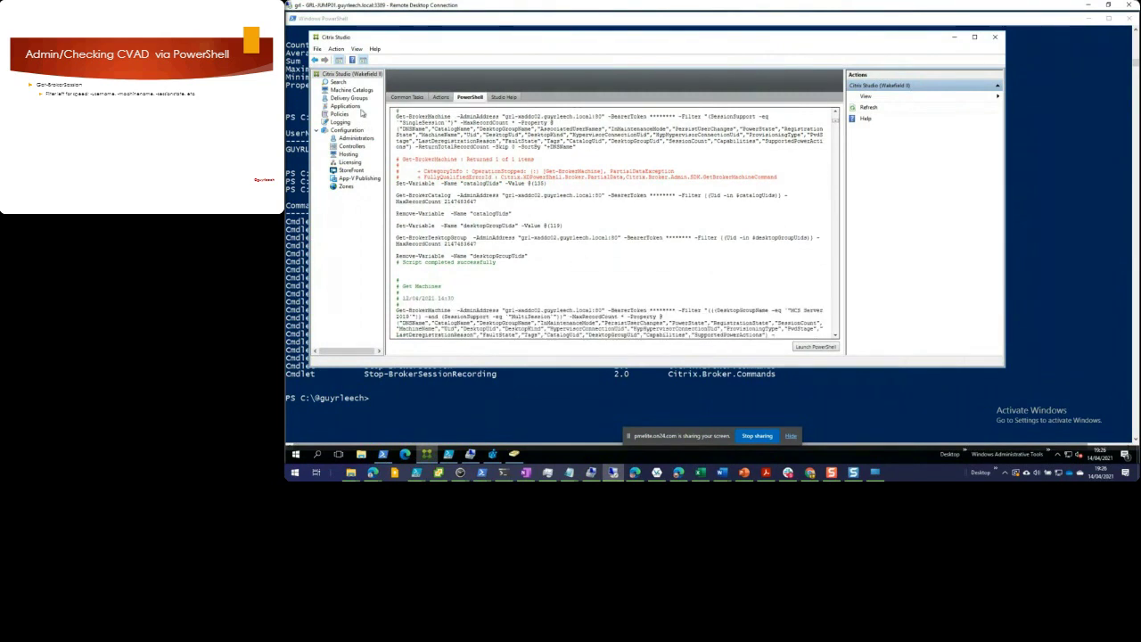
Edit the MCS Server 2019 delivery group's access policy to disallow connections through NetScaler Gateway, and save it.
{"action": "right_click", "coordinate": [352, 98]}
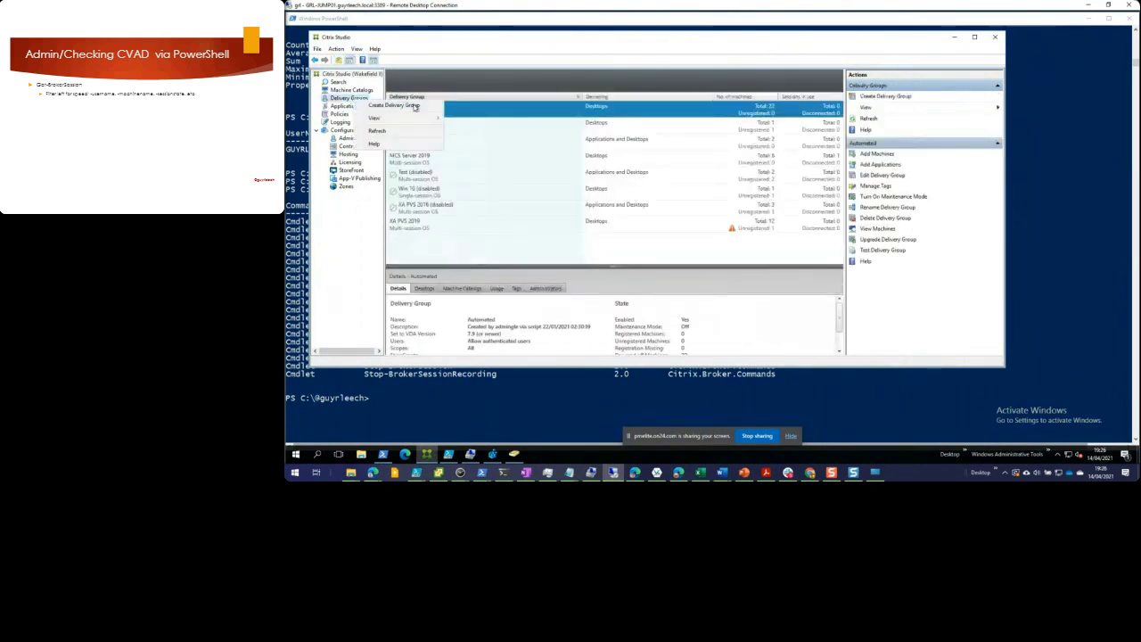
{"action": "left_click", "coordinate": [442, 164]}
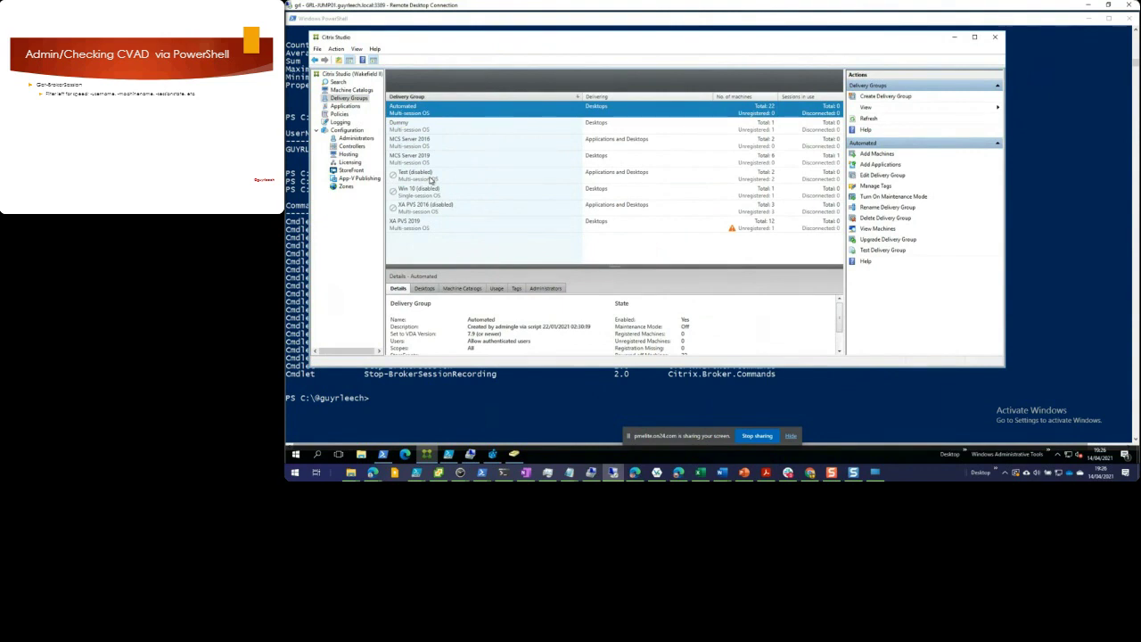
{"action": "right_click", "coordinate": [431, 179]}
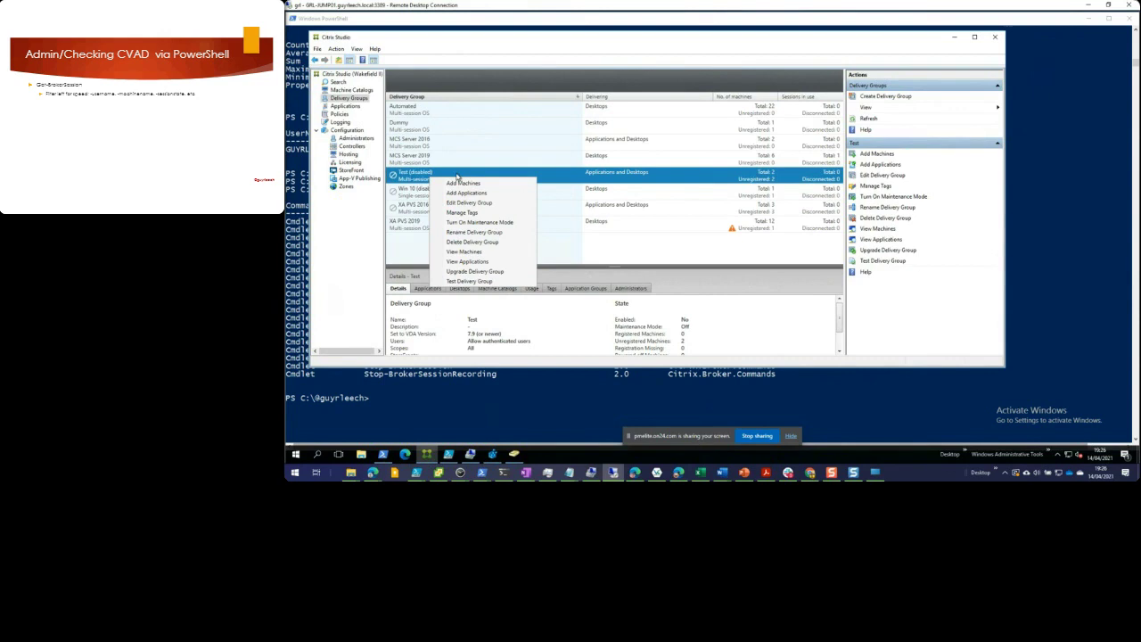
{"action": "left_click", "coordinate": [433, 161]}
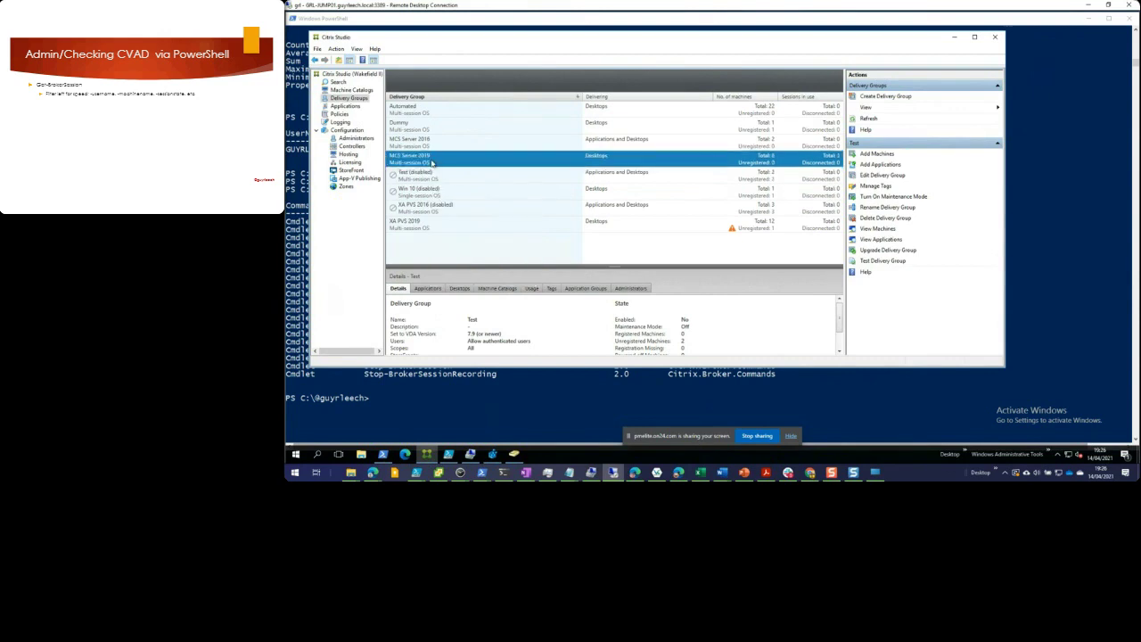
{"action": "right_click", "coordinate": [433, 162]}
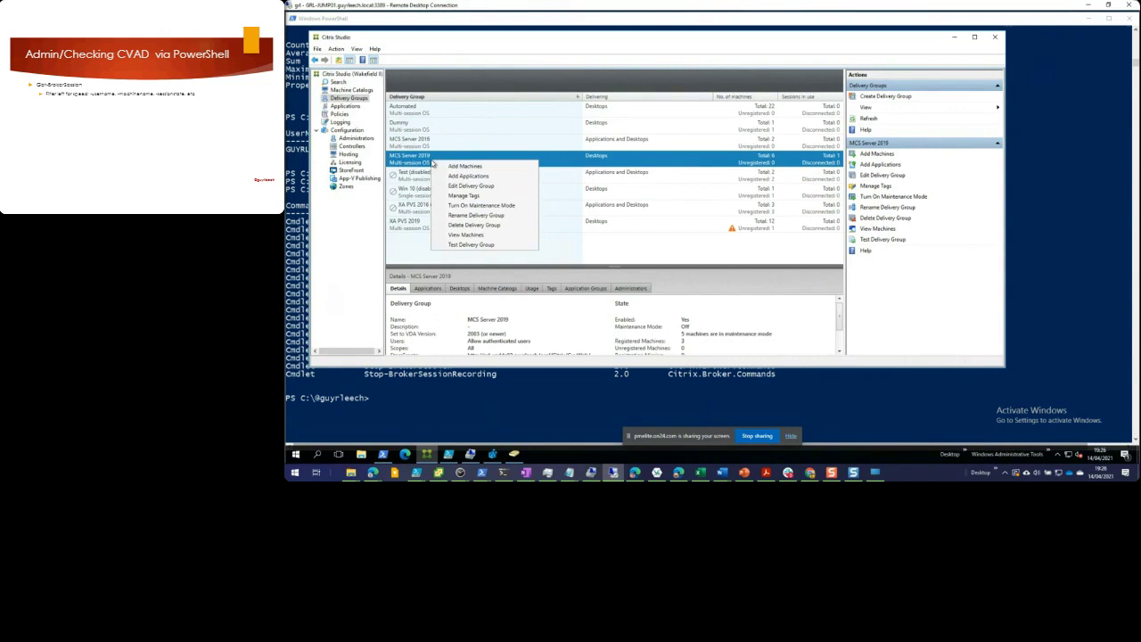
{"action": "left_click", "coordinate": [499, 190]}
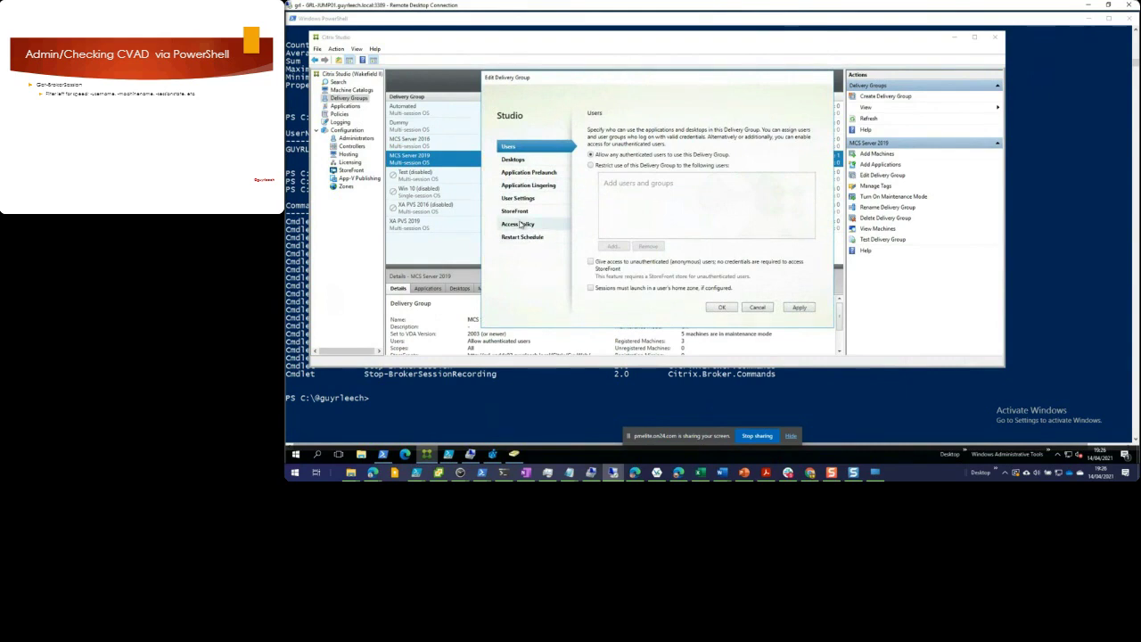
{"action": "left_click", "coordinate": [522, 225]}
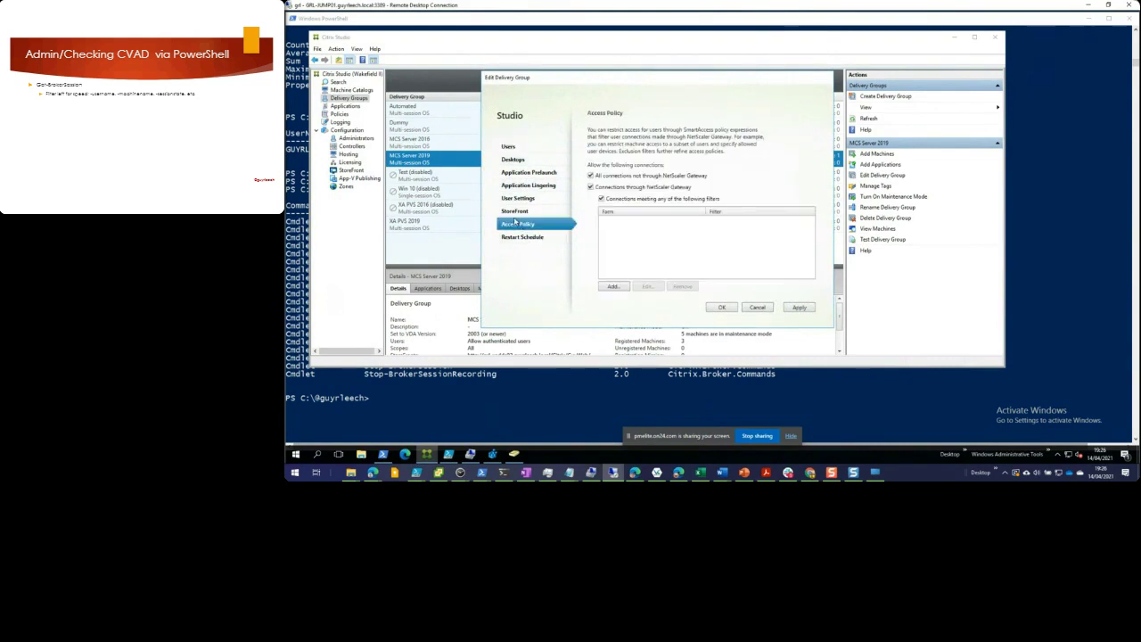
{"action": "left_click", "coordinate": [590, 187]}
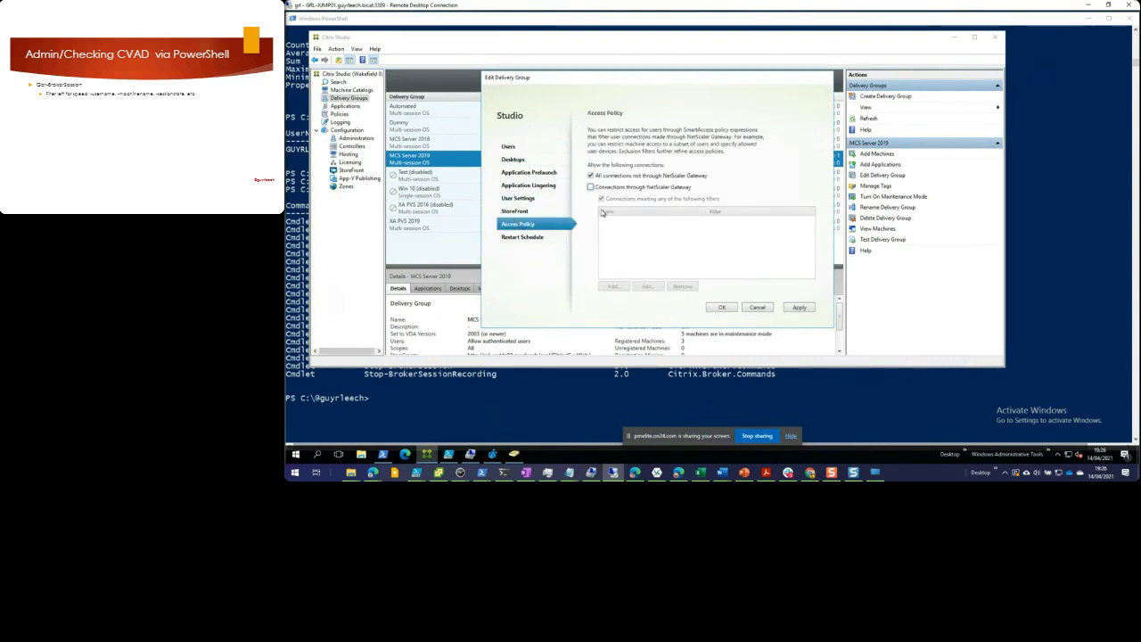
{"action": "left_click", "coordinate": [722, 308]}
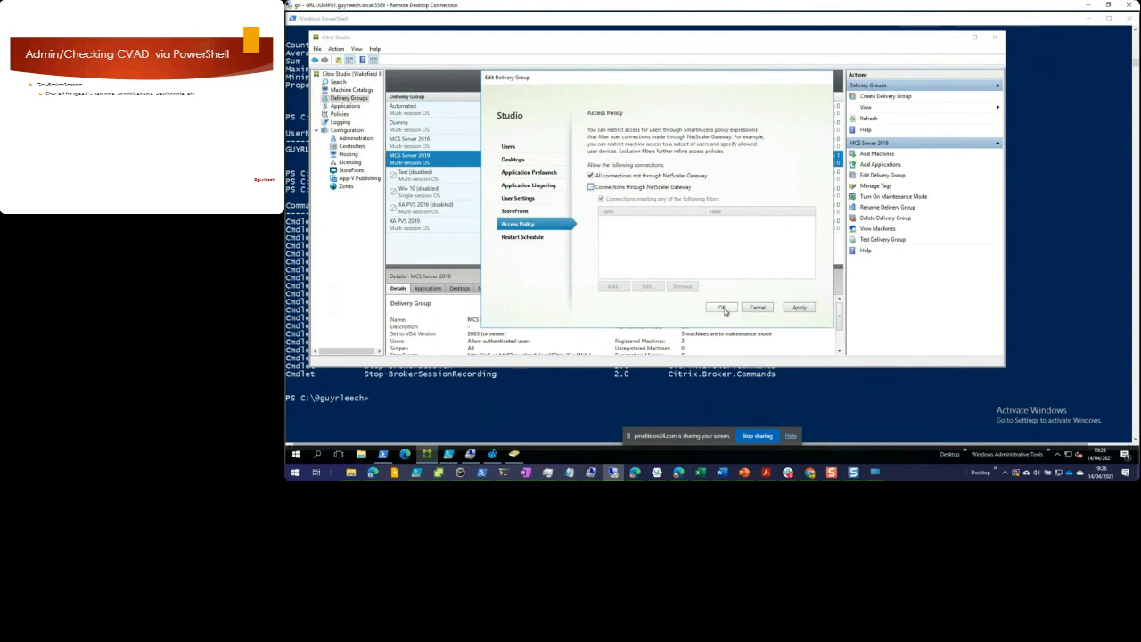
{"action": "left_click", "coordinate": [723, 309]}
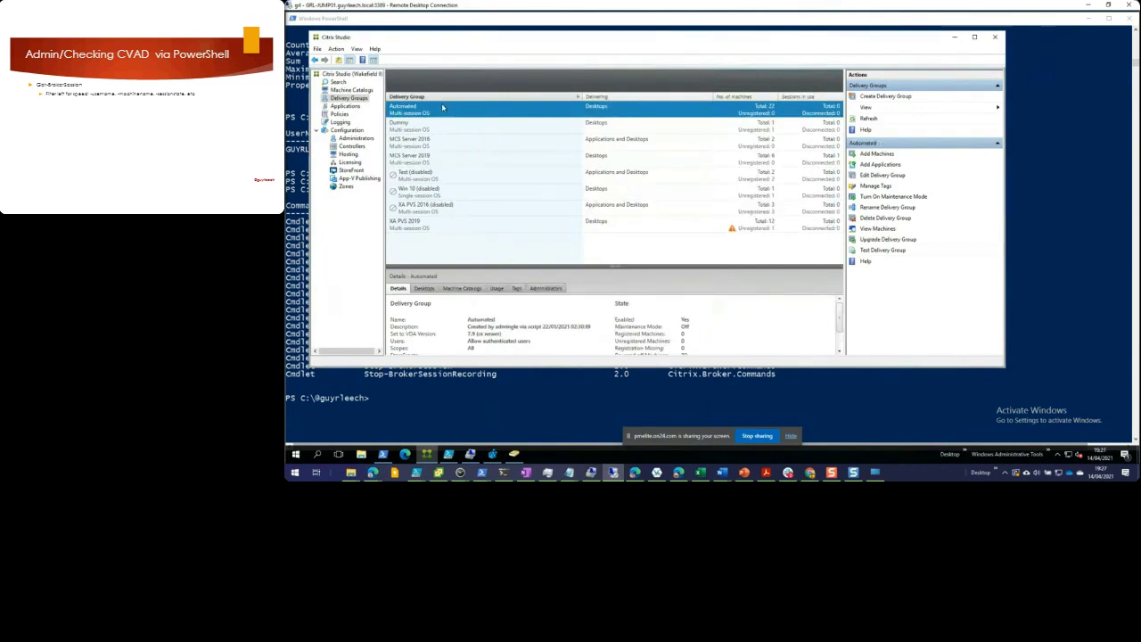
Examine the site's logged Set-BrokerAccessPolicyRule command for the MCS Server 2019 delivery group edit, including its -BearerToken parameter.
{"action": "left_click", "coordinate": [358, 74]}
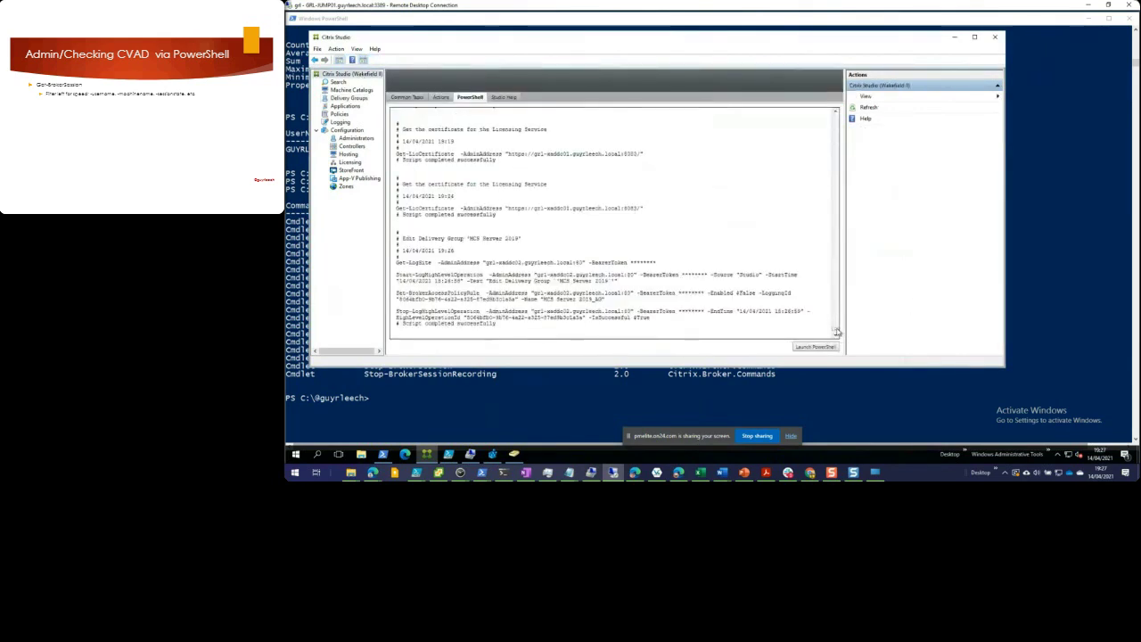
{"action": "mouse_move", "coordinate": [836, 331]}
{"action": "left_mouse_down"}
{"action": "mouse_move", "coordinate": [859, 311]}
{"action": "mouse_move", "coordinate": [850, 339]}
{"action": "left_mouse_up"}
{"action": "triple_click", "coordinate": [459, 301]}
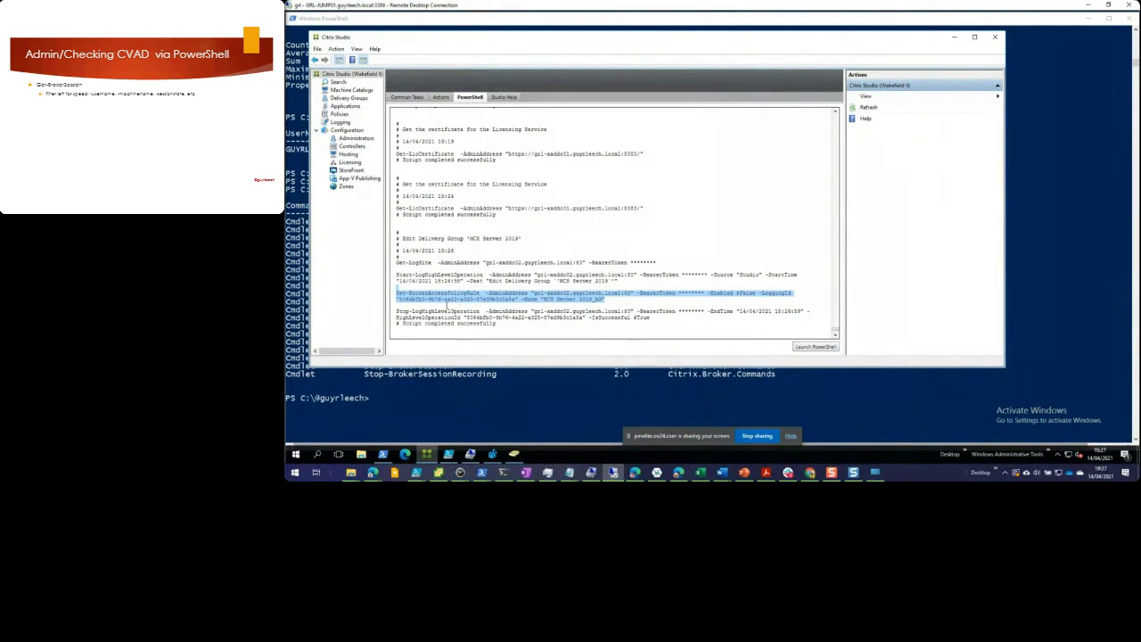
{"action": "left_click", "coordinate": [495, 298]}
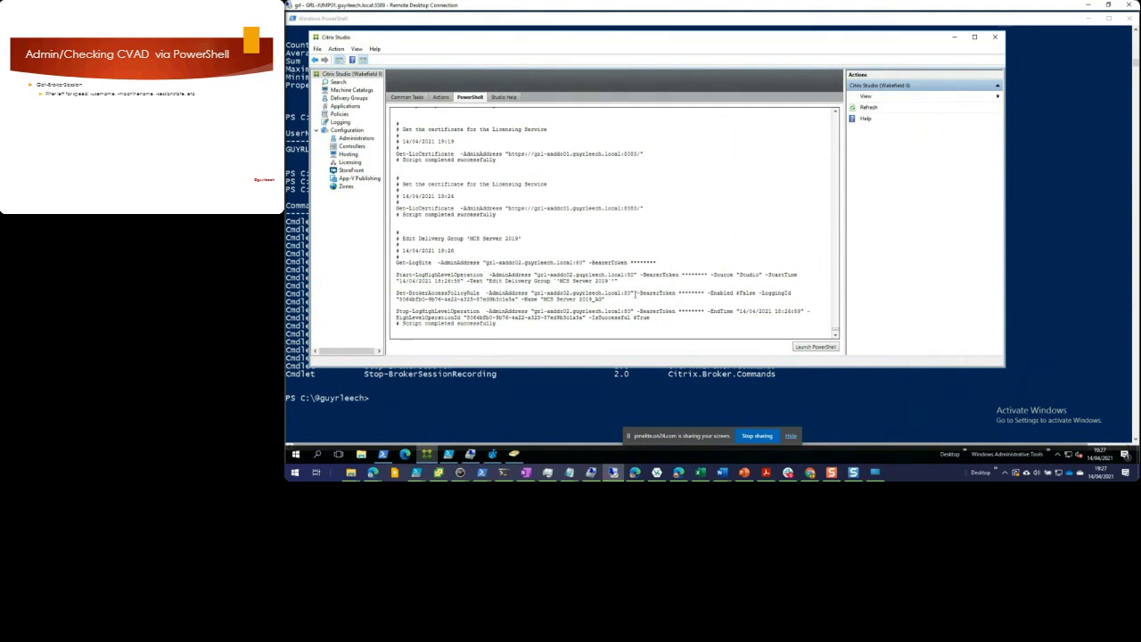
{"action": "left_click_drag", "start_coordinate": [637, 292], "coordinate": [680, 293]}
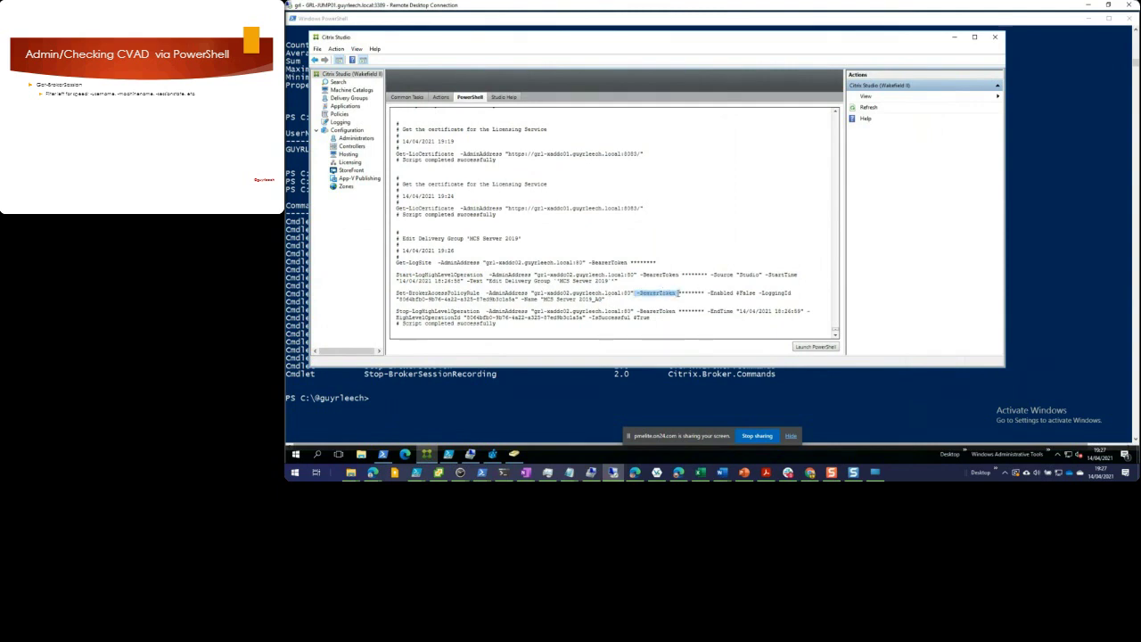